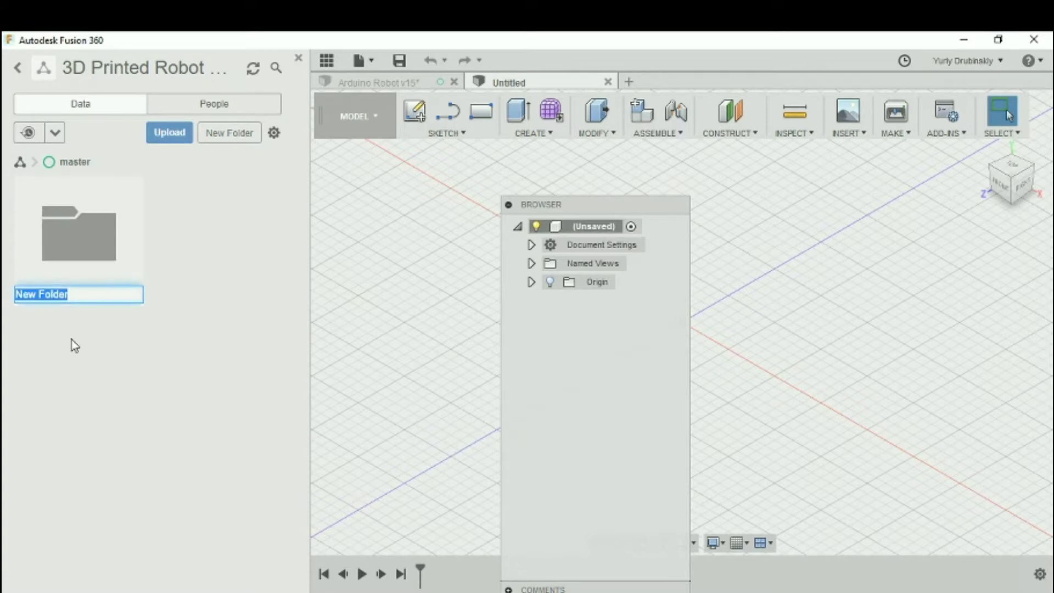
- Name the new folder Robot Parts, look inside it, and return to the master folder before hiding the project data
{"action": "type", "text": "R"}
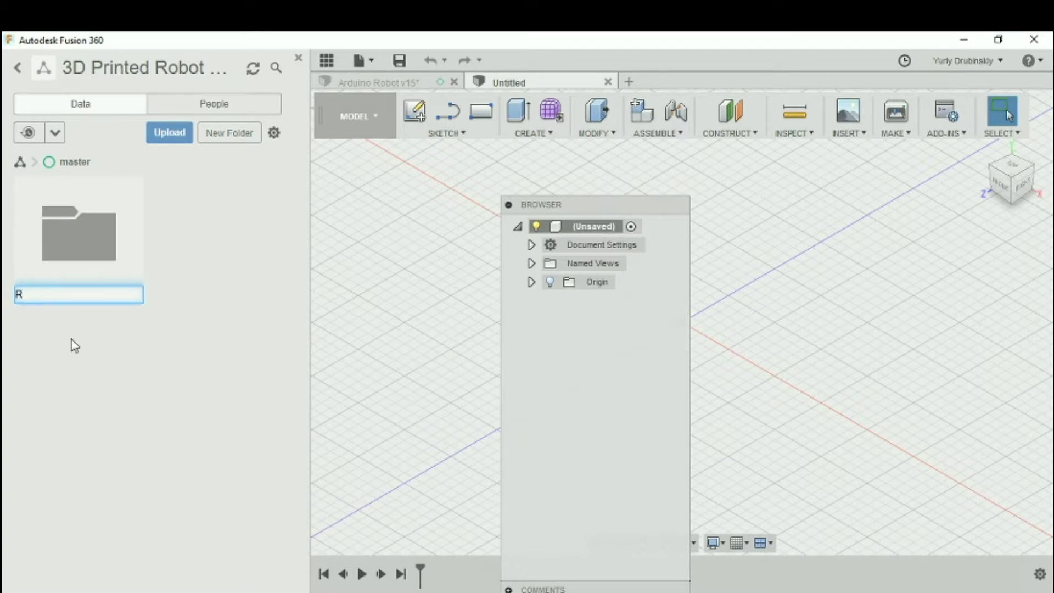
{"action": "type", "text": "obot Parts"}
{"action": "key", "text": "Return"}
{"action": "double_click", "coordinate": [101, 256]}
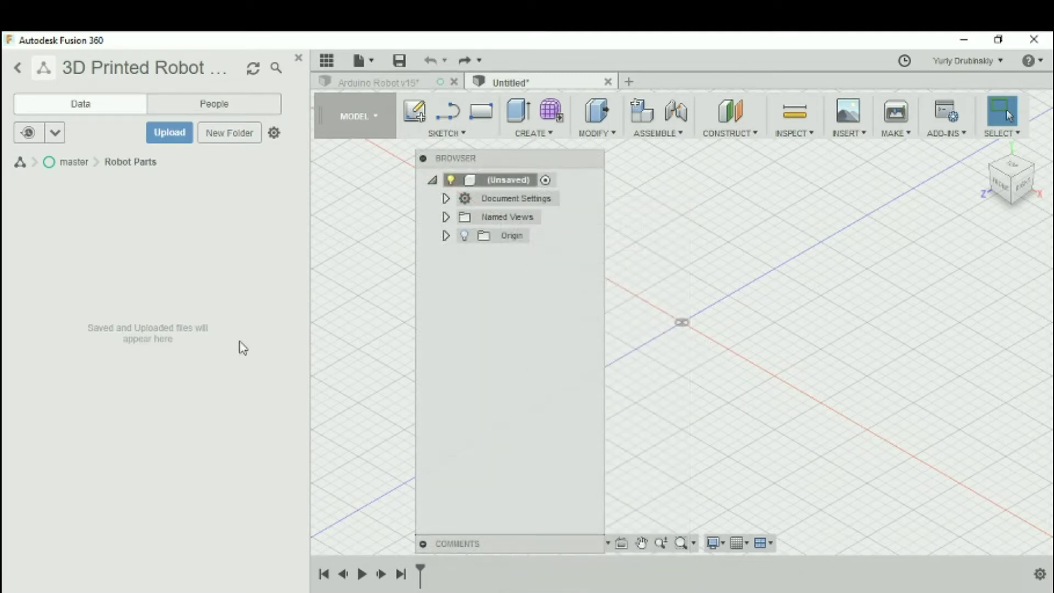
{"action": "left_click", "coordinate": [77, 166]}
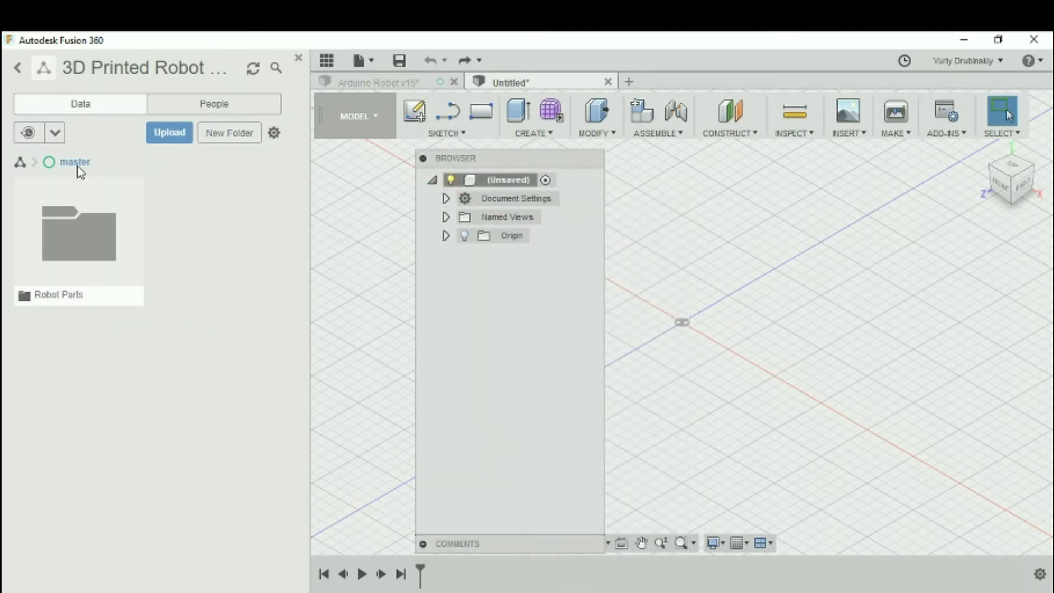
{"action": "left_click", "coordinate": [298, 58]}
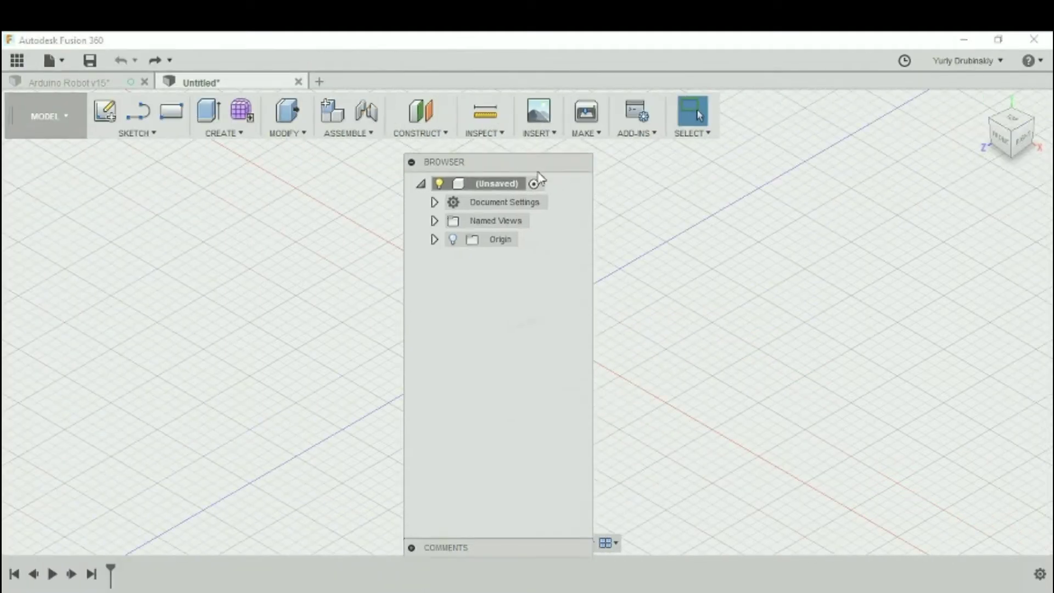
- Dock the design browser beside the canvas and create an empty component named Left Wheel Assembly
{"action": "left_click_drag", "start_coordinate": [538, 174], "coordinate": [172, 160]}
{"action": "left_click", "coordinate": [231, 135]}
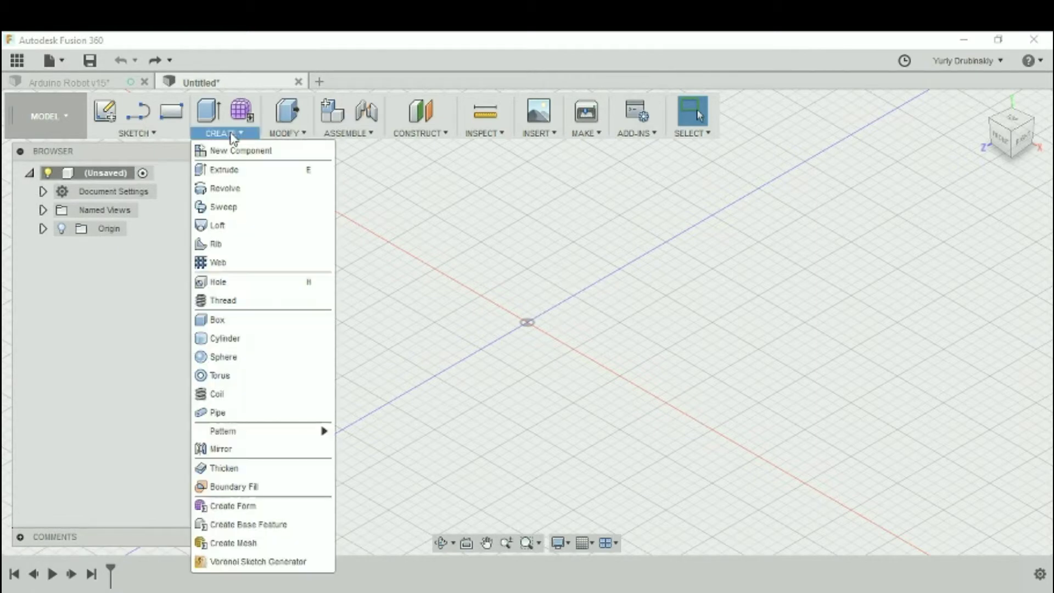
{"action": "left_click", "coordinate": [244, 149]}
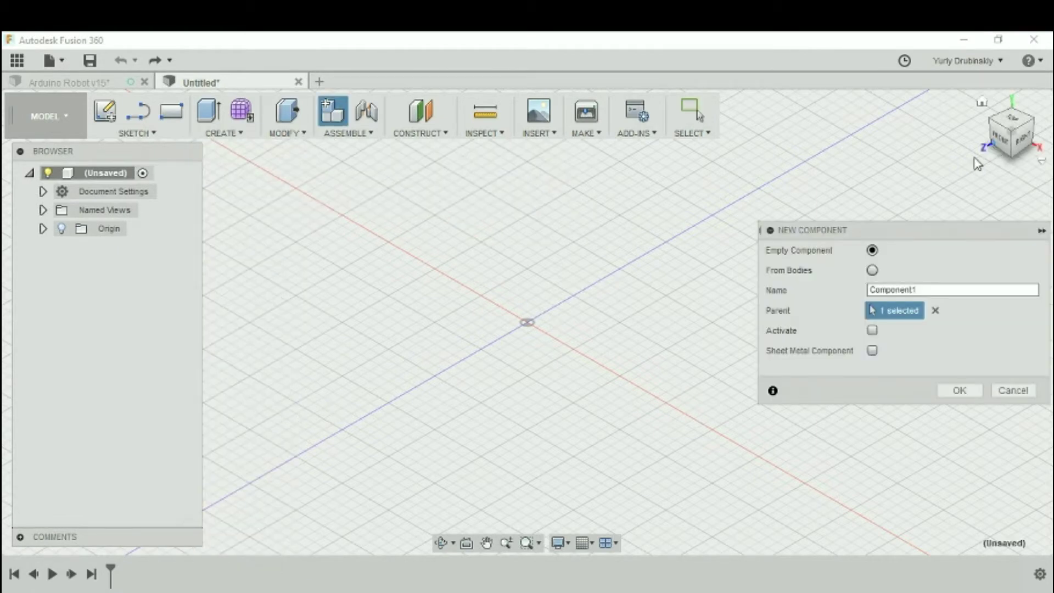
{"action": "left_click_drag", "start_coordinate": [926, 296], "coordinate": [821, 301]}
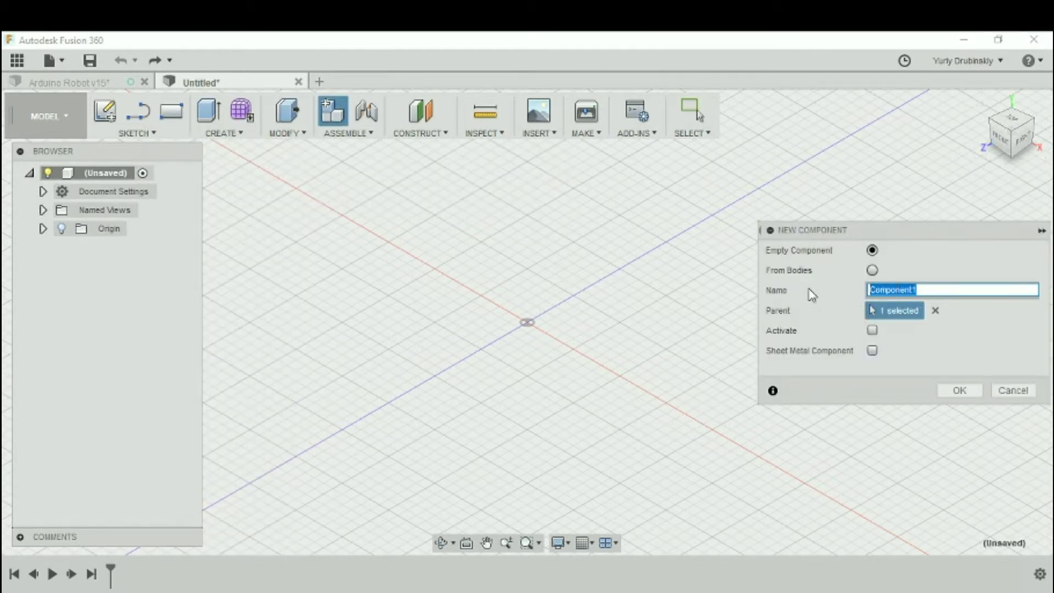
{"action": "type", "text": "Left Wheel Assembly"}
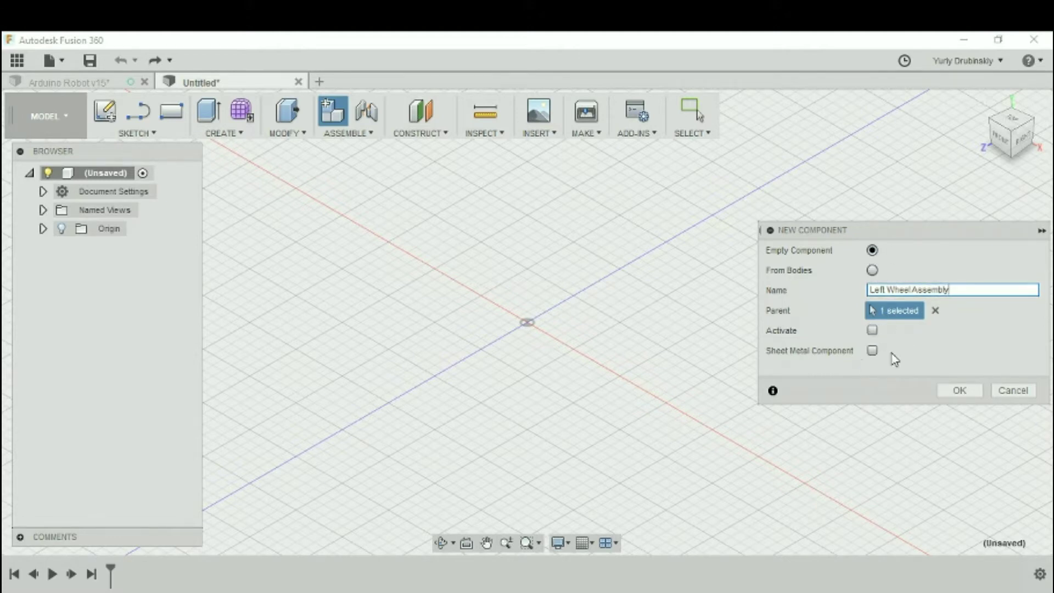
{"action": "left_click", "coordinate": [960, 390]}
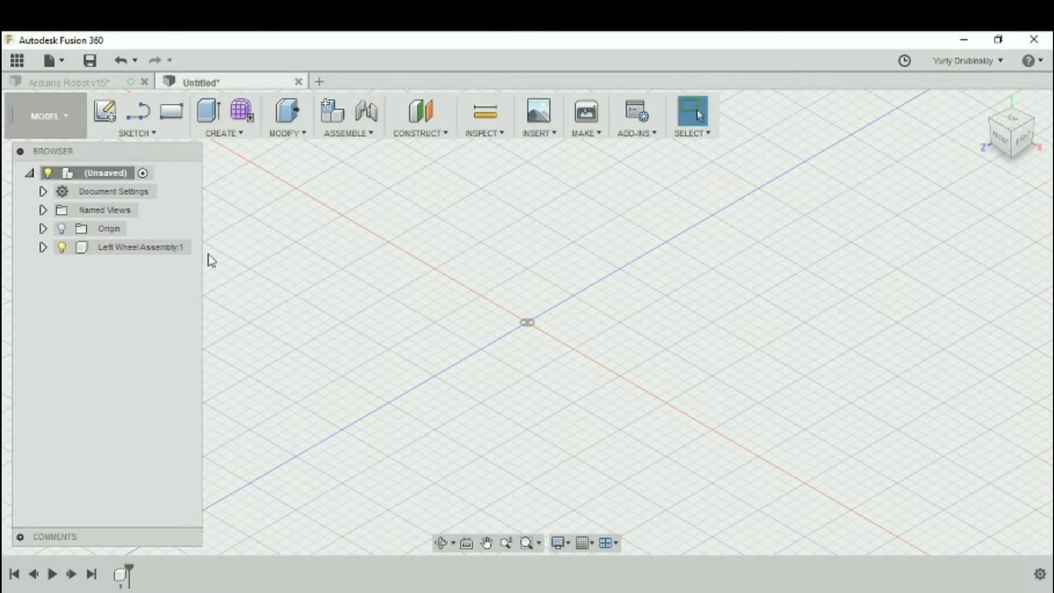
- Create a second empty component named Right Wheel Assembly under the top-level design
{"action": "left_click", "coordinate": [240, 134]}
{"action": "left_click", "coordinate": [242, 151]}
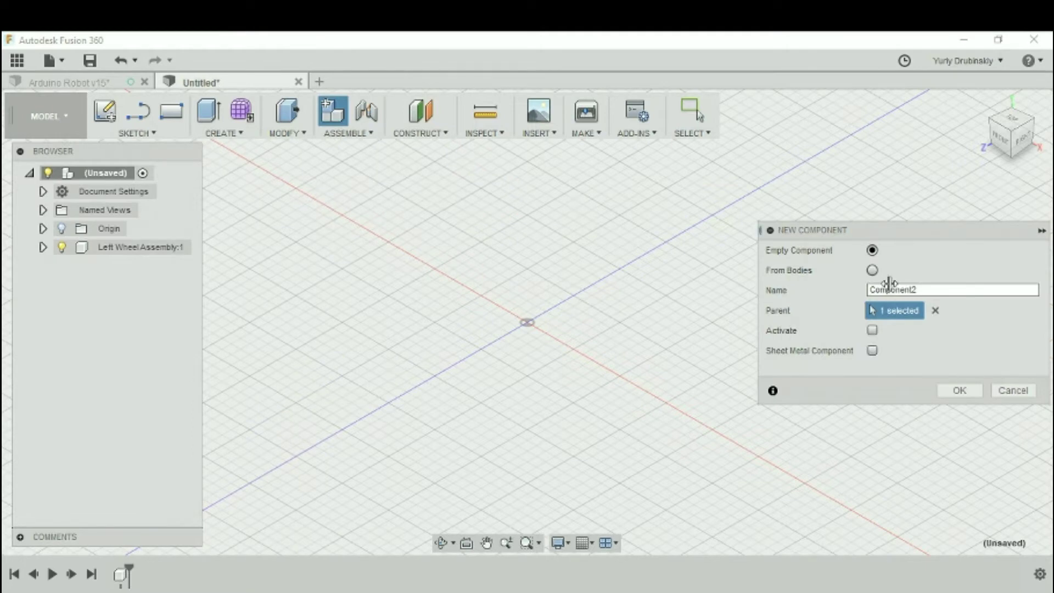
{"action": "left_click", "coordinate": [912, 288]}
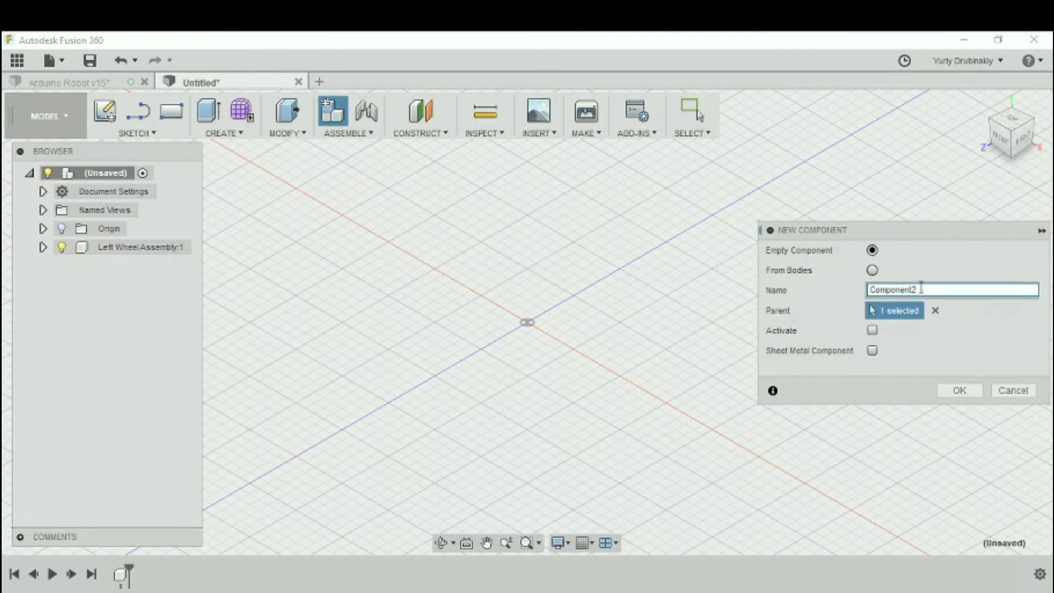
{"action": "left_click_drag", "start_coordinate": [914, 289], "coordinate": [775, 288]}
{"action": "type", "text": "Right Wheel Assembly"}
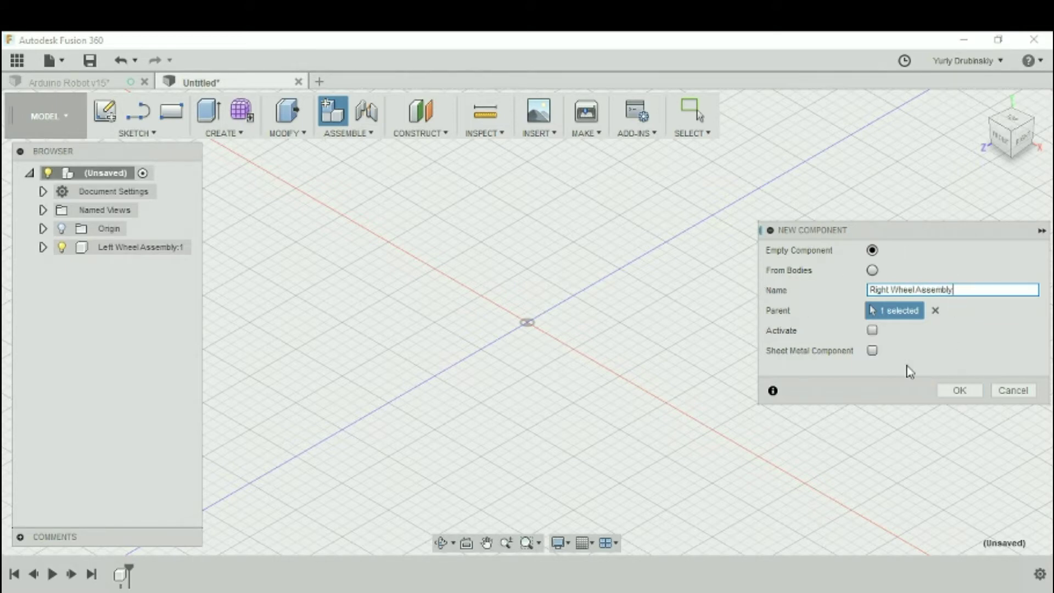
{"action": "left_click", "coordinate": [960, 390]}
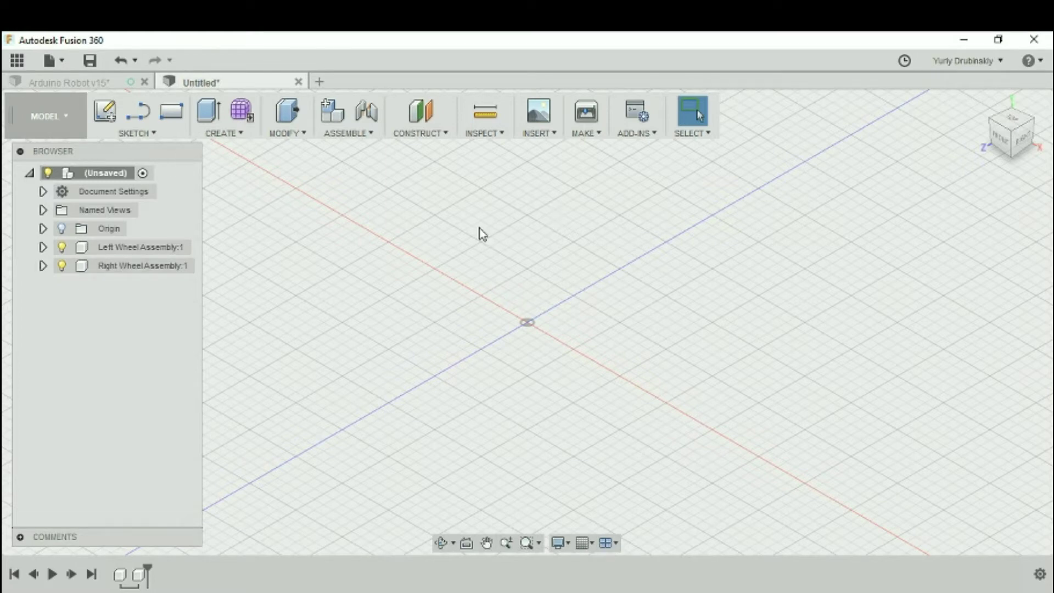
- Save the design as Main Assembly in the master folder of the 3D Printed Robot - Master project
{"action": "left_click", "coordinate": [59, 67]}
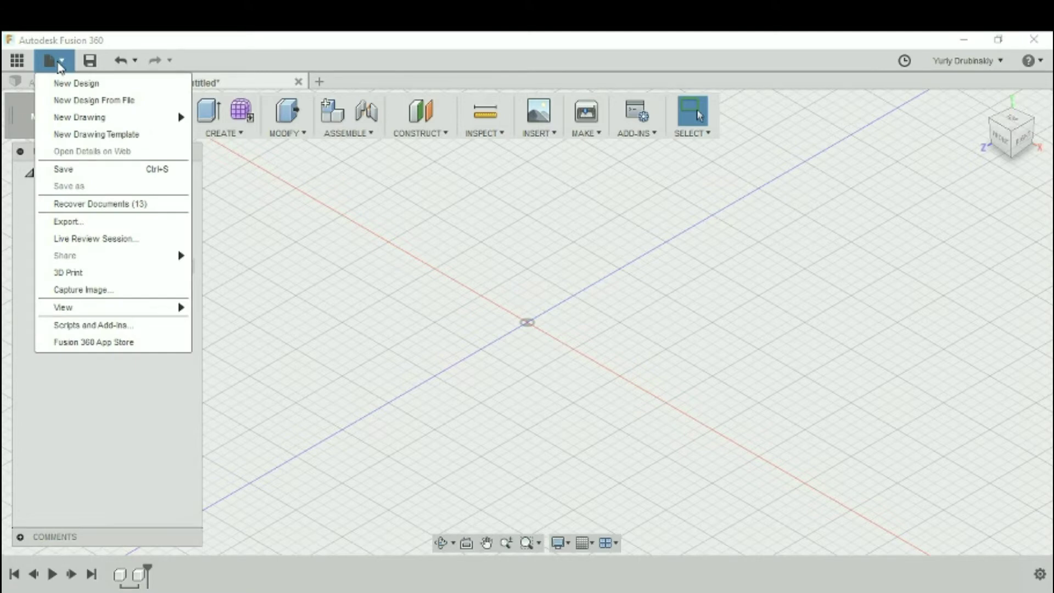
{"action": "left_click", "coordinate": [103, 175]}
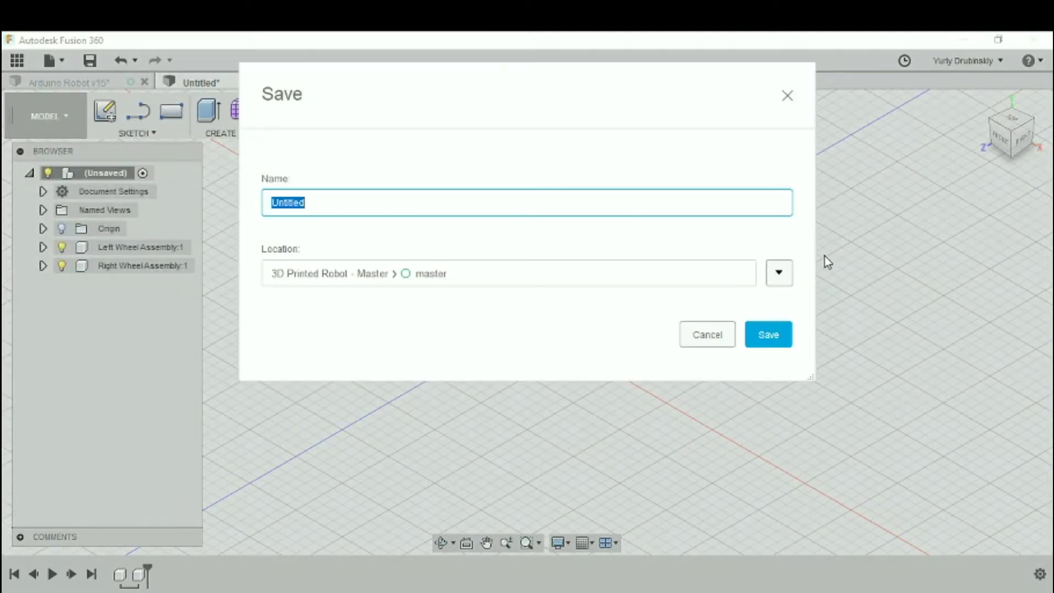
{"action": "type", "text": "Main Assembly"}
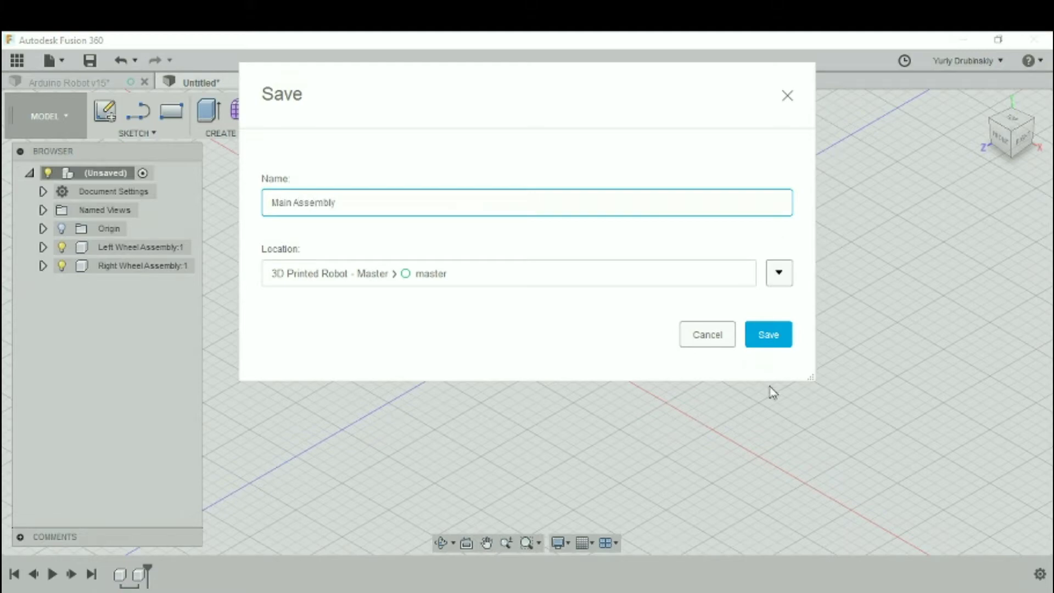
{"action": "left_click", "coordinate": [774, 340]}
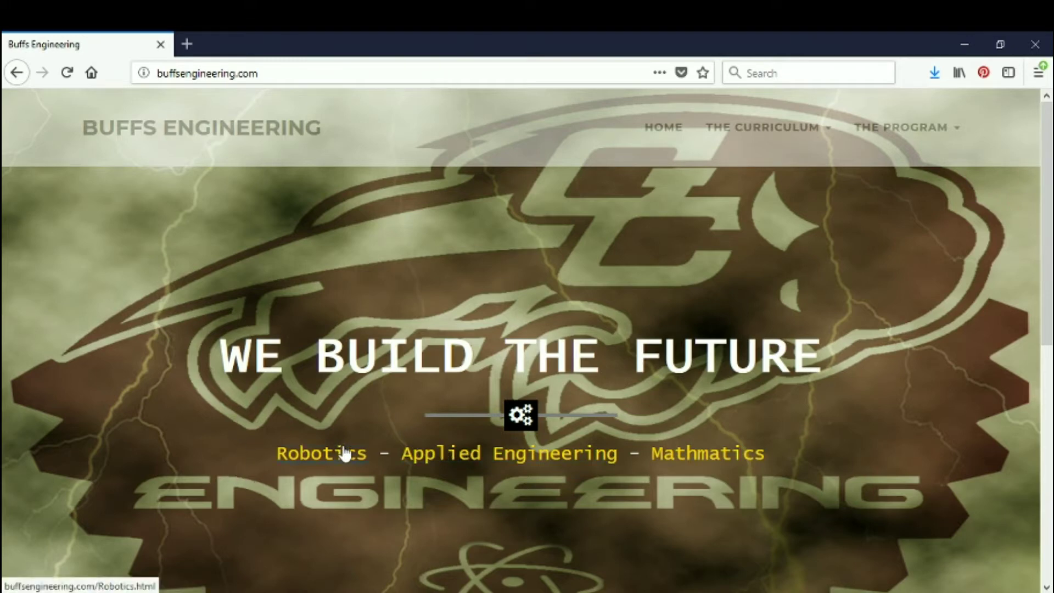
- In Firefox, open the Robotics page of the Buffs Engineering site and find the 3D Printed Robot Project S2 2018 links
{"action": "left_click", "coordinate": [328, 459]}
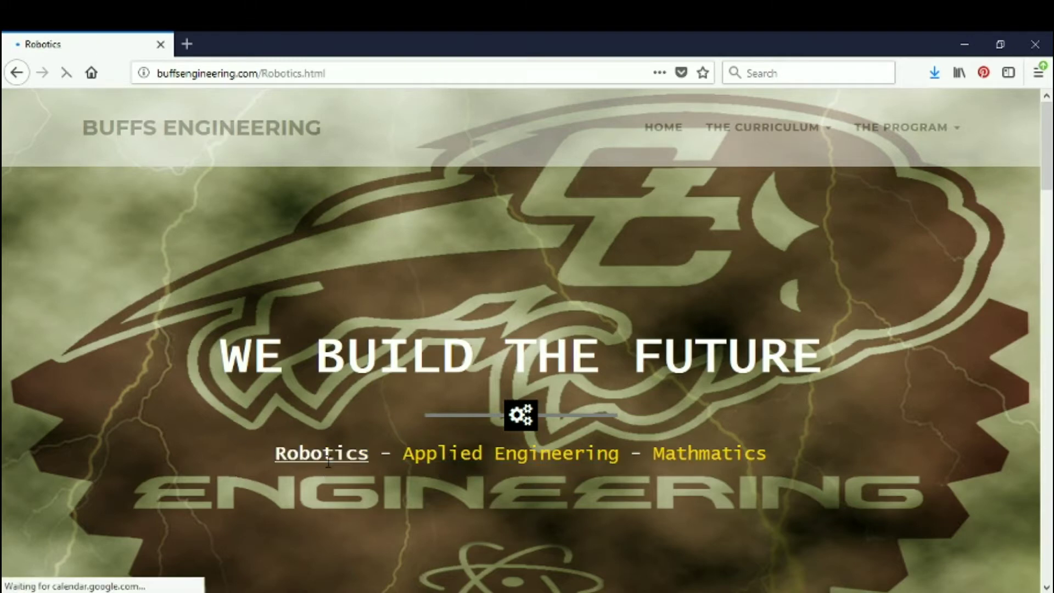
{"action": "scroll", "coordinate": [607, 434], "scroll_direction": "down", "scroll_amount": 15}
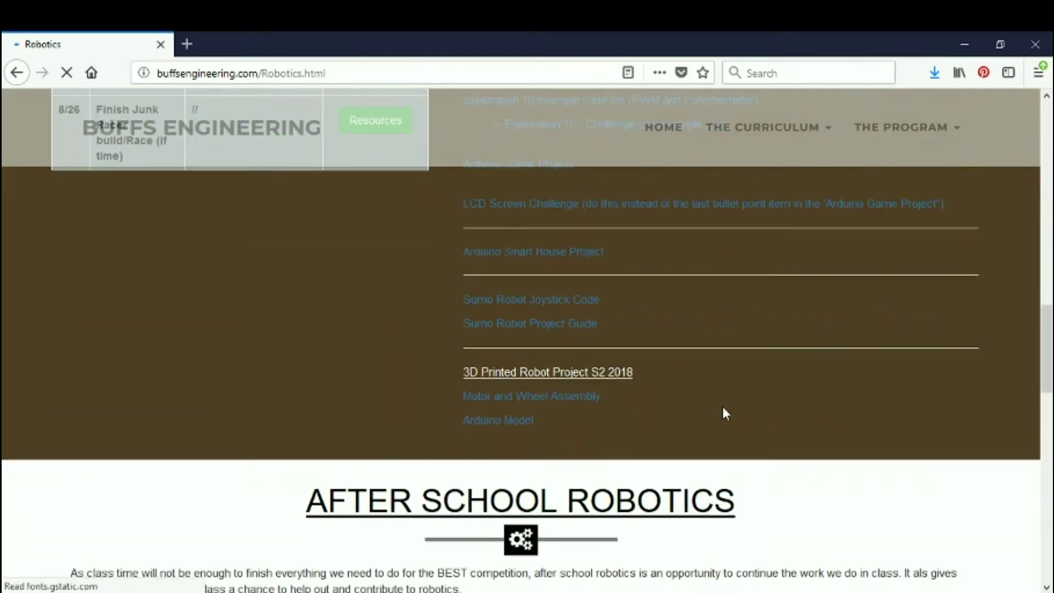
{"action": "scroll", "coordinate": [722, 409], "scroll_direction": "down", "scroll_amount": 1}
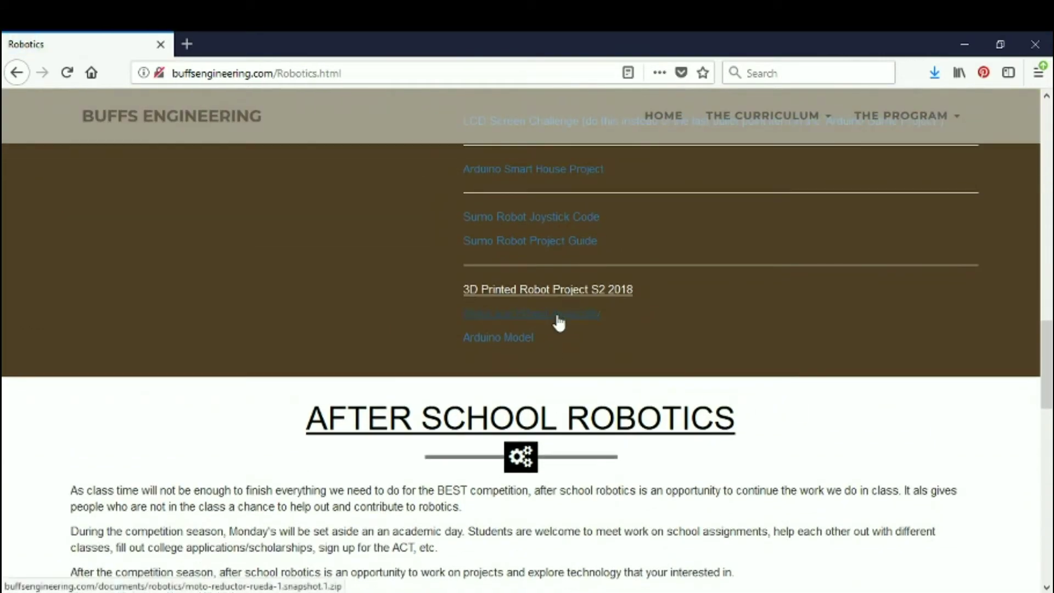
- Download the Motor and Wheel Assembly file moto-reductor-rueda-1.snapshot.1.zip into the Robot folder on the Desktop
{"action": "left_click", "coordinate": [558, 322]}
{"action": "left_click", "coordinate": [497, 365]}
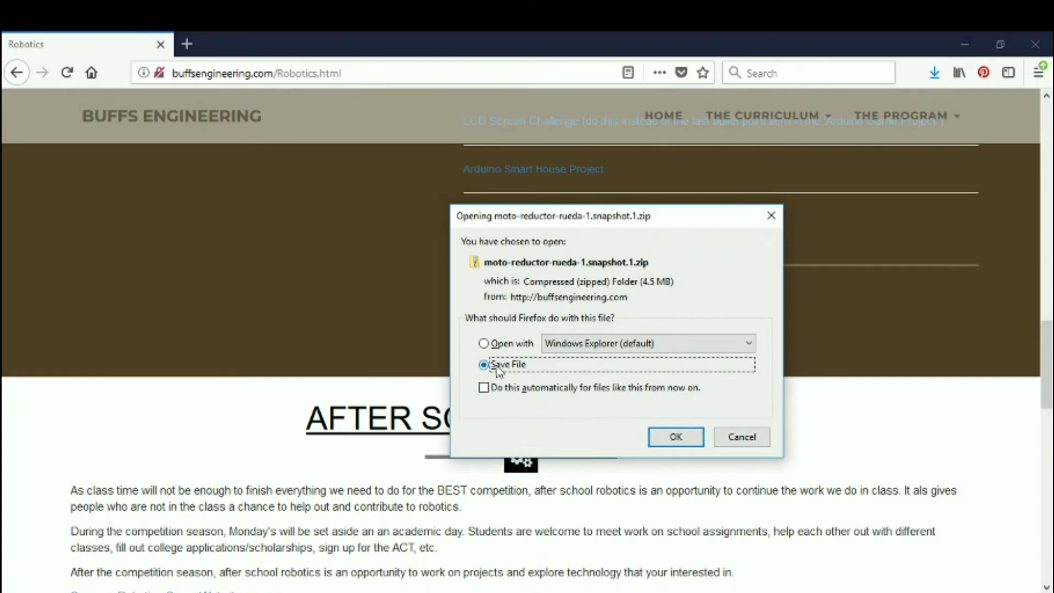
{"action": "left_click", "coordinate": [672, 437]}
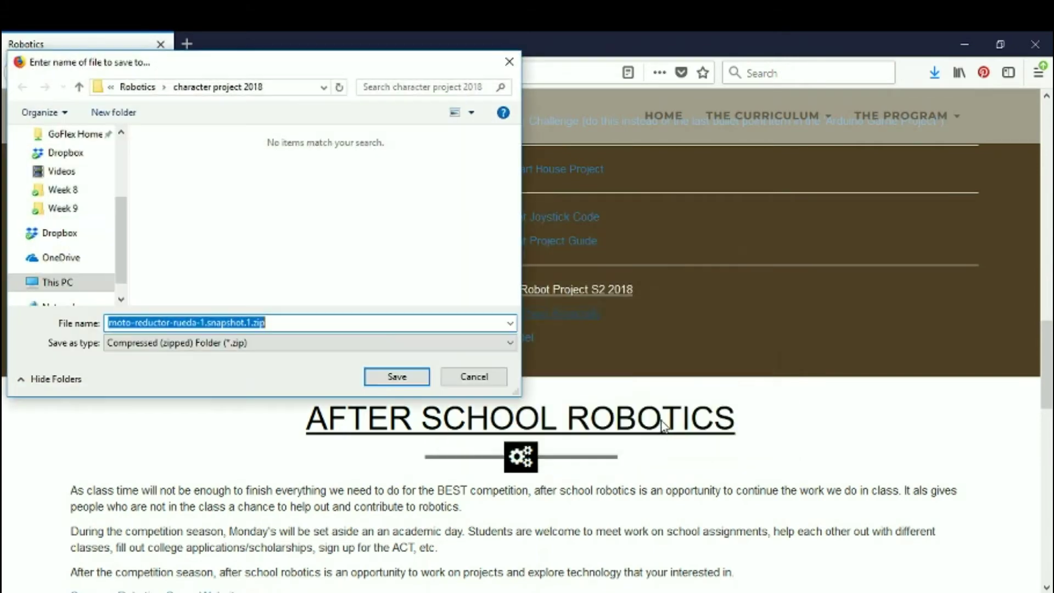
{"action": "scroll", "coordinate": [77, 220], "scroll_direction": "up", "scroll_amount": 2}
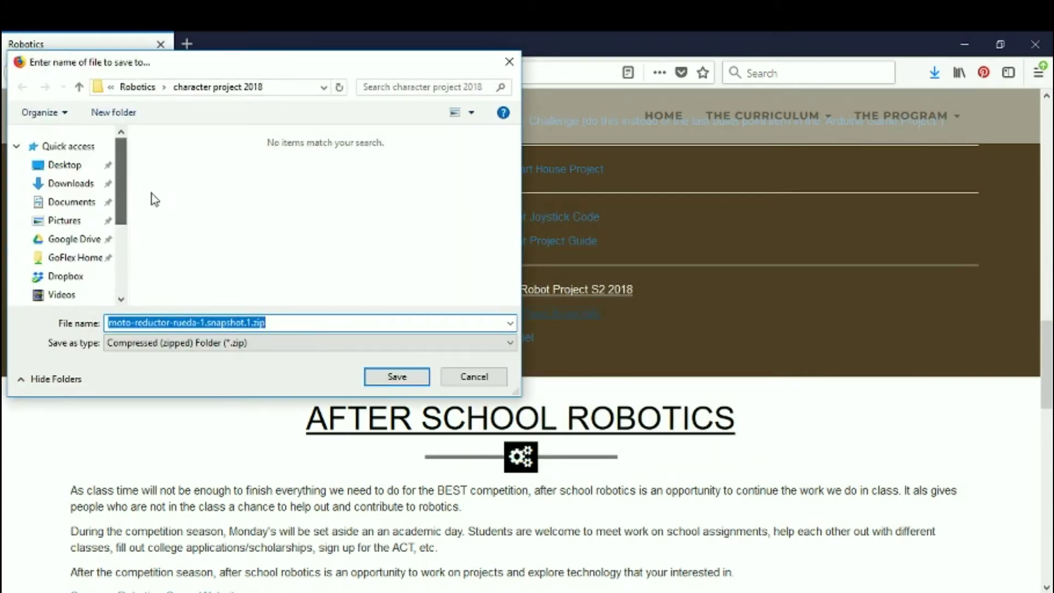
{"action": "left_click", "coordinate": [64, 164]}
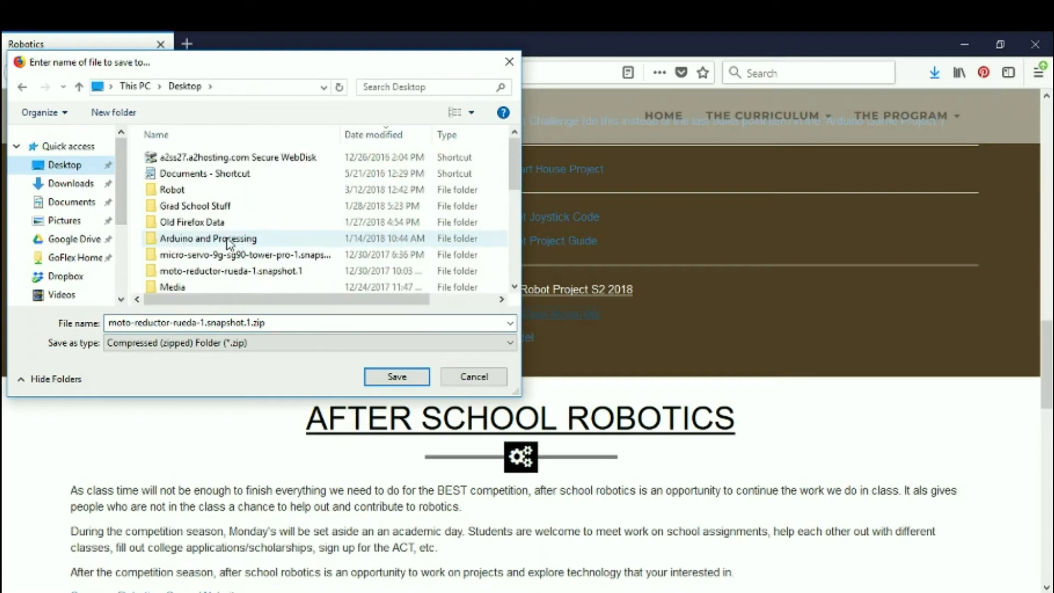
{"action": "double_click", "coordinate": [170, 189]}
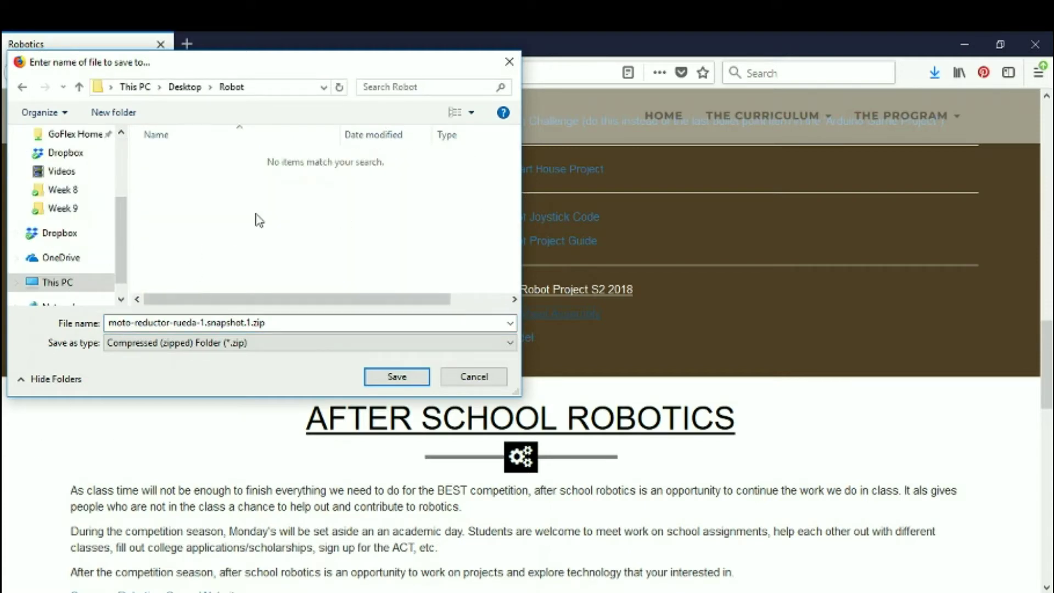
{"action": "left_click", "coordinate": [407, 379]}
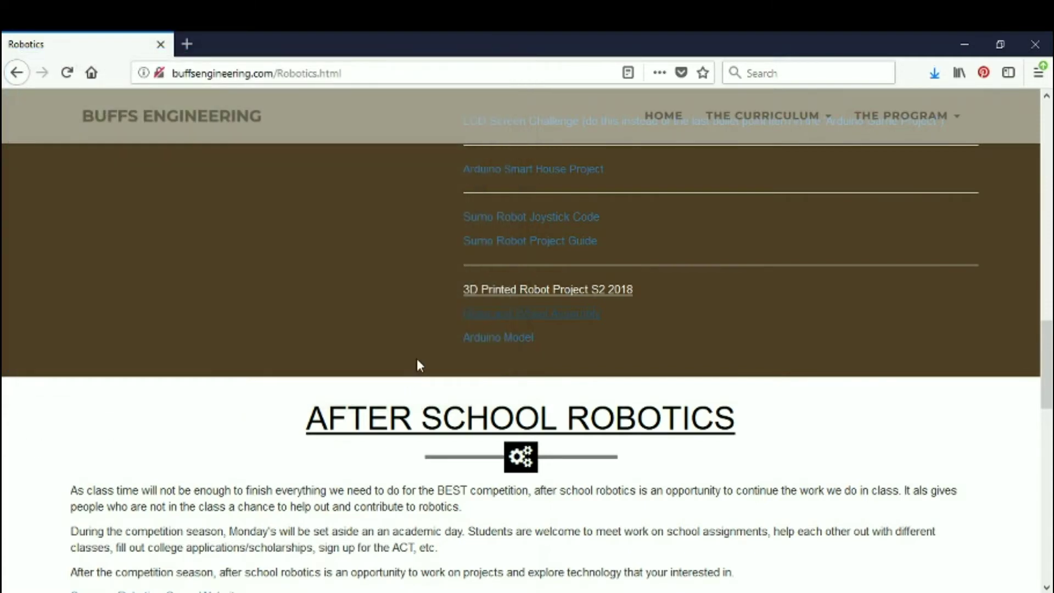
- In File Explorer, extract moto-reductor-rueda-1.snapshot.1.zip into its own subfolder inside the Robot folder
{"action": "mouse_move", "coordinate": [482, 590]}
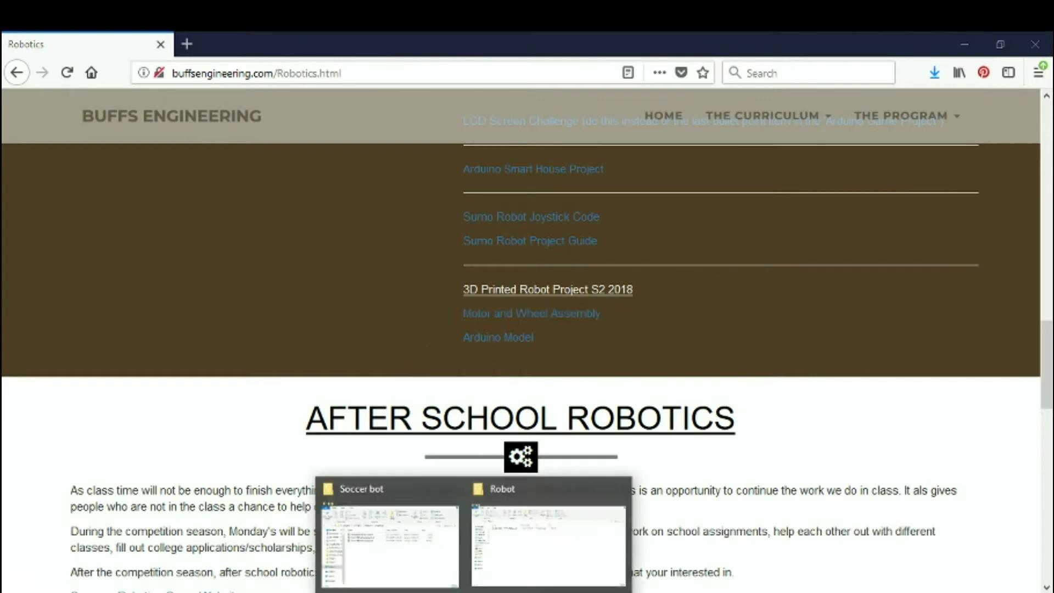
{"action": "left_click", "coordinate": [601, 548]}
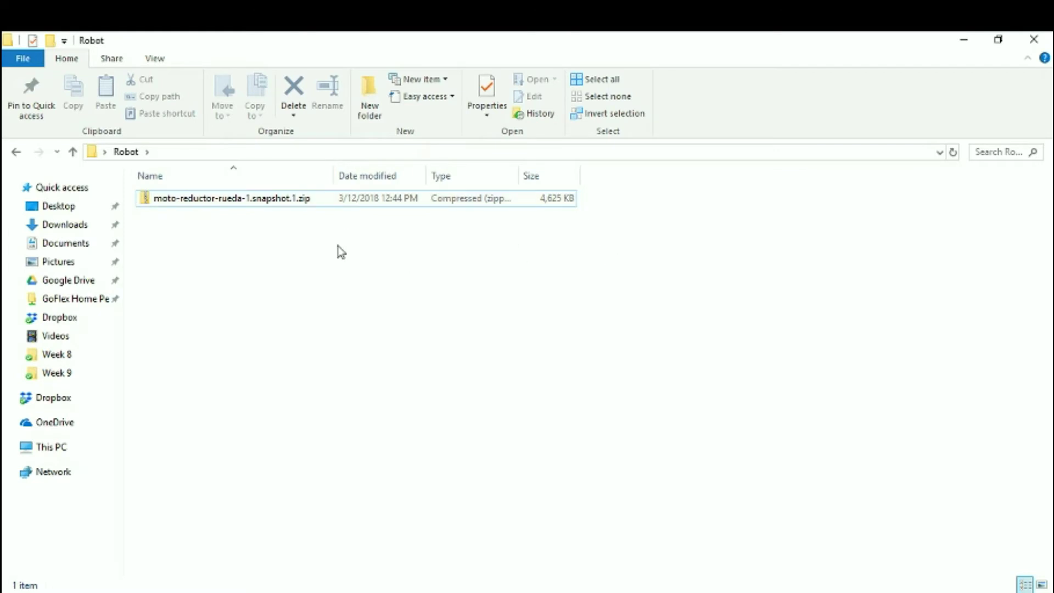
{"action": "left_click", "coordinate": [240, 198]}
{"action": "right_click", "coordinate": [241, 199]}
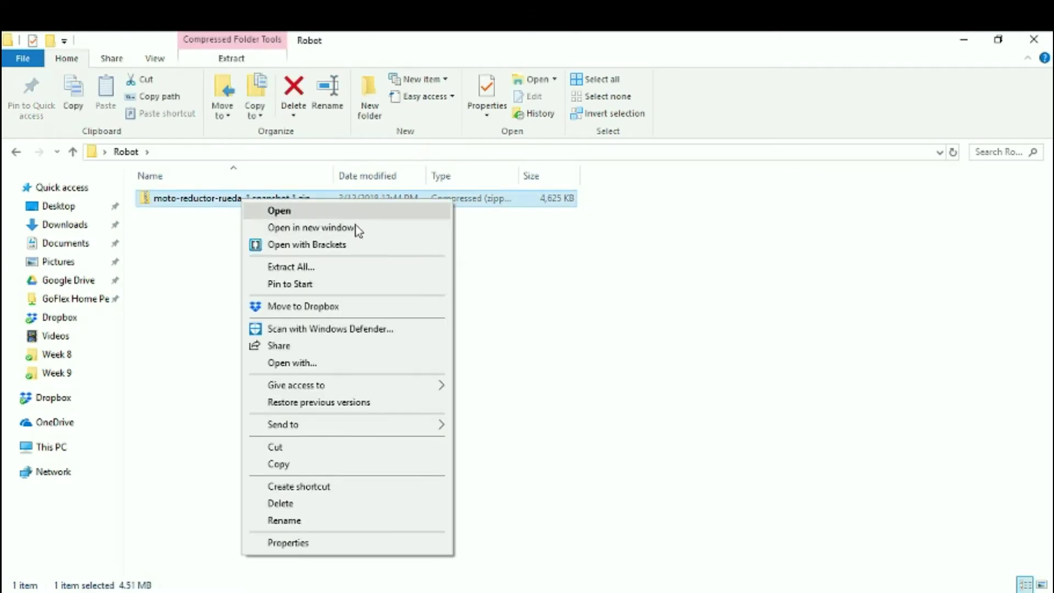
{"action": "left_click", "coordinate": [333, 267]}
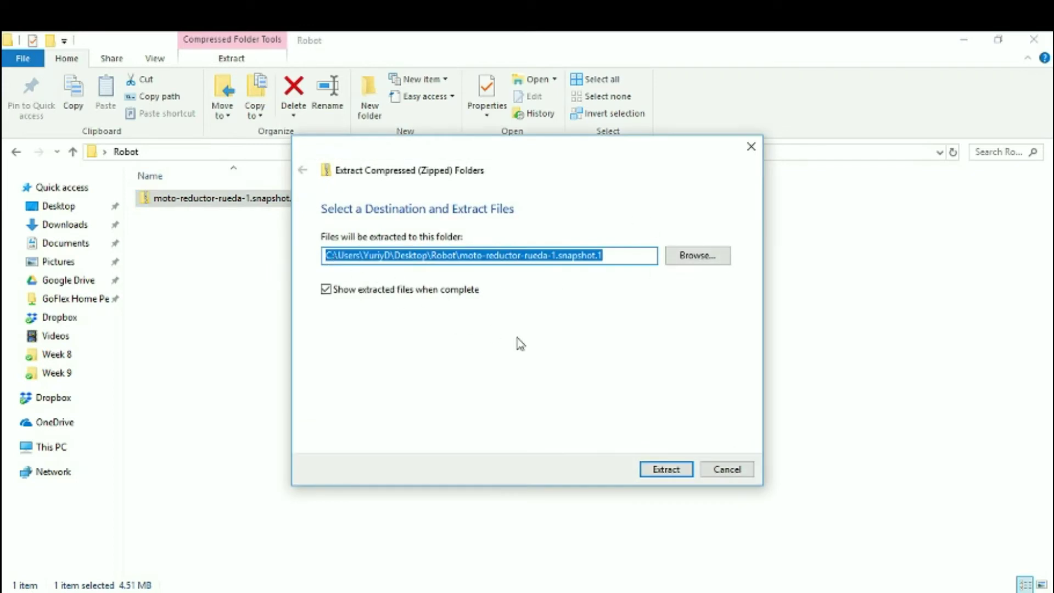
{"action": "left_click", "coordinate": [687, 473]}
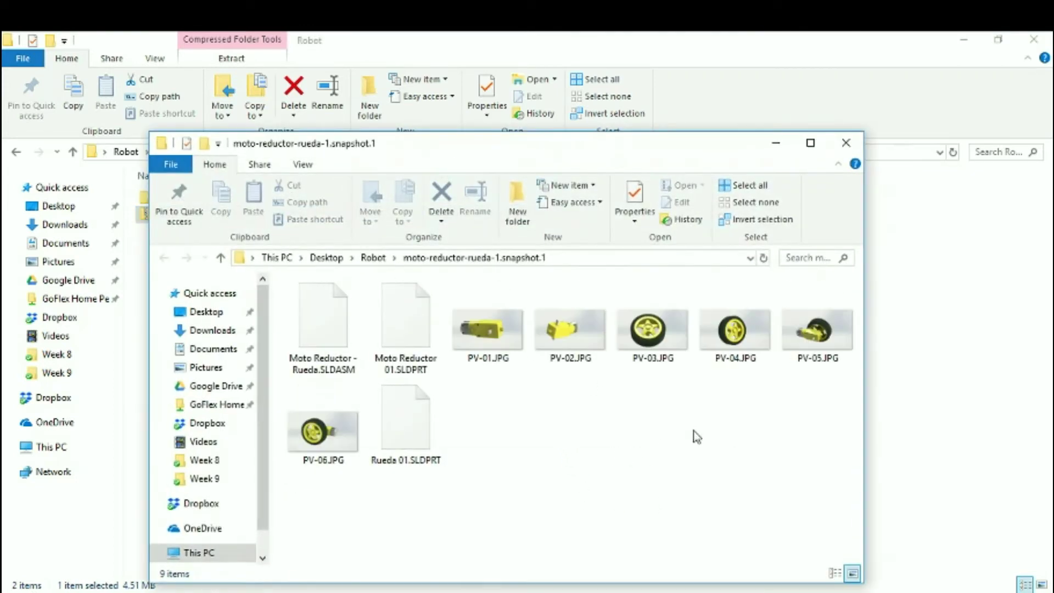
{"action": "left_click_drag", "start_coordinate": [394, 154], "coordinate": [401, 131]}
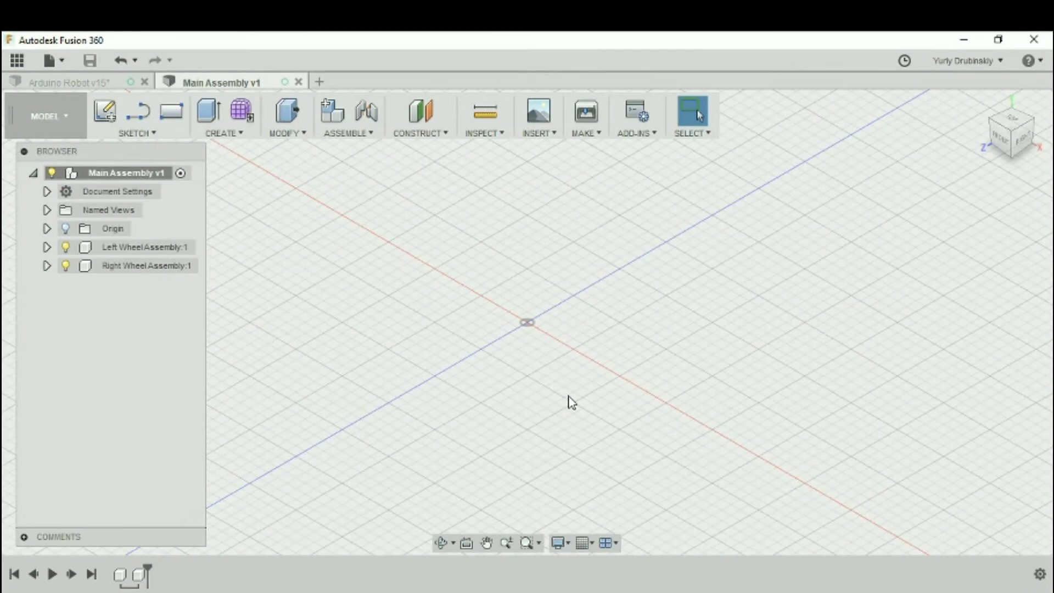
- Open the Robot Parts folder of the 3D Printed Robot - Master project and start a file upload there
{"action": "left_click", "coordinate": [17, 61]}
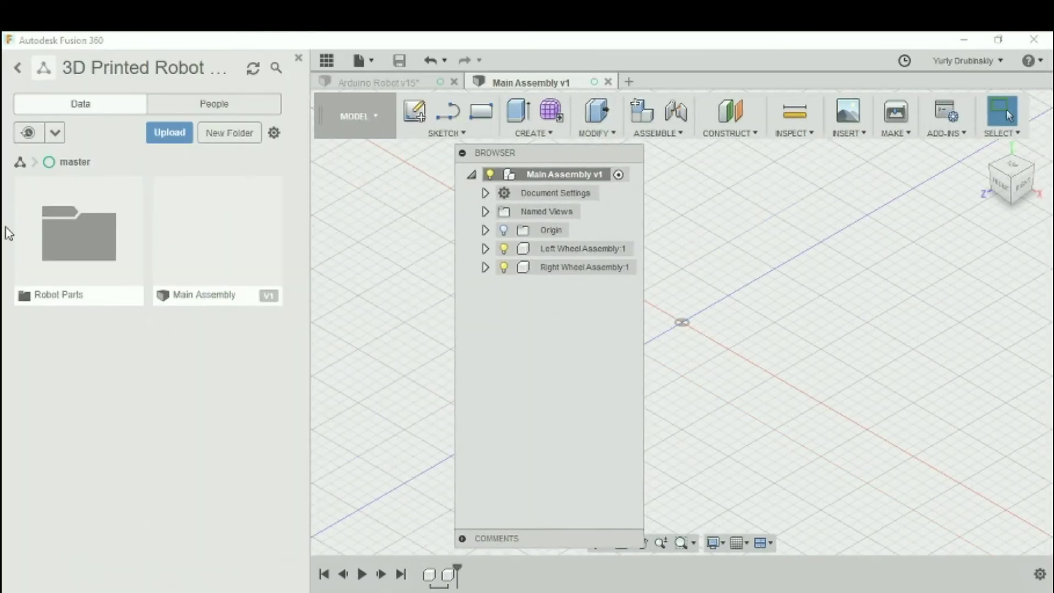
{"action": "double_click", "coordinate": [92, 242]}
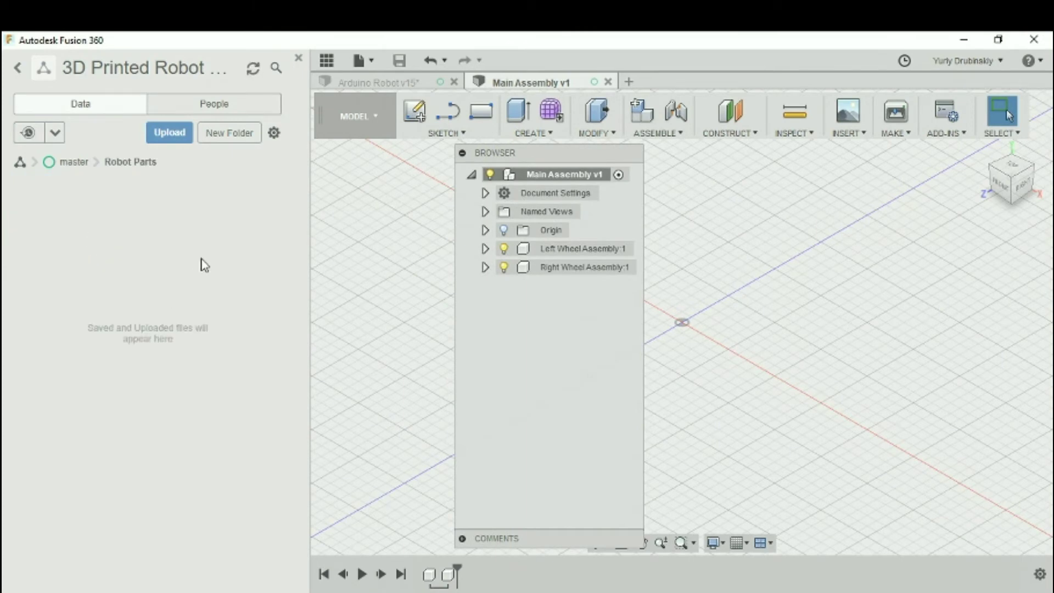
{"action": "left_click", "coordinate": [169, 135]}
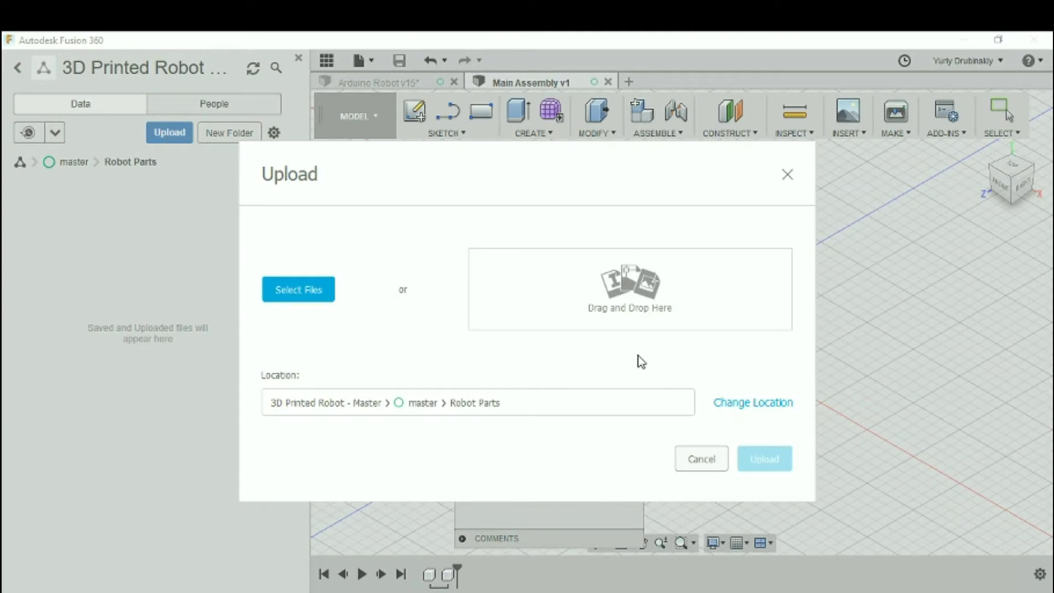
{"action": "left_click", "coordinate": [320, 300]}
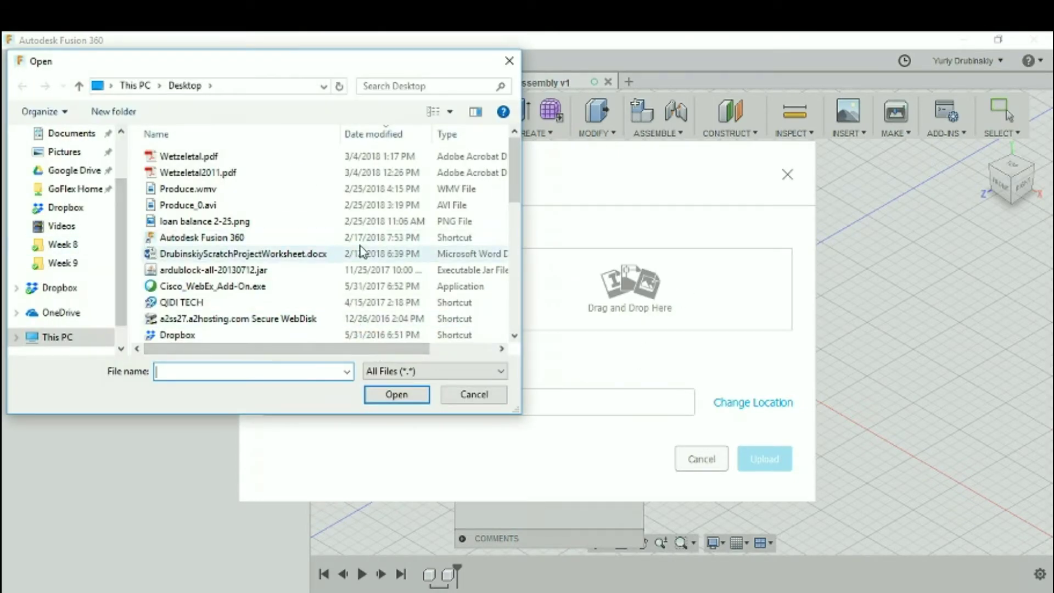
- Browse to the Robot folder on the Desktop for the files to upload
{"action": "left_click_drag", "start_coordinate": [516, 176], "coordinate": [496, 298]}
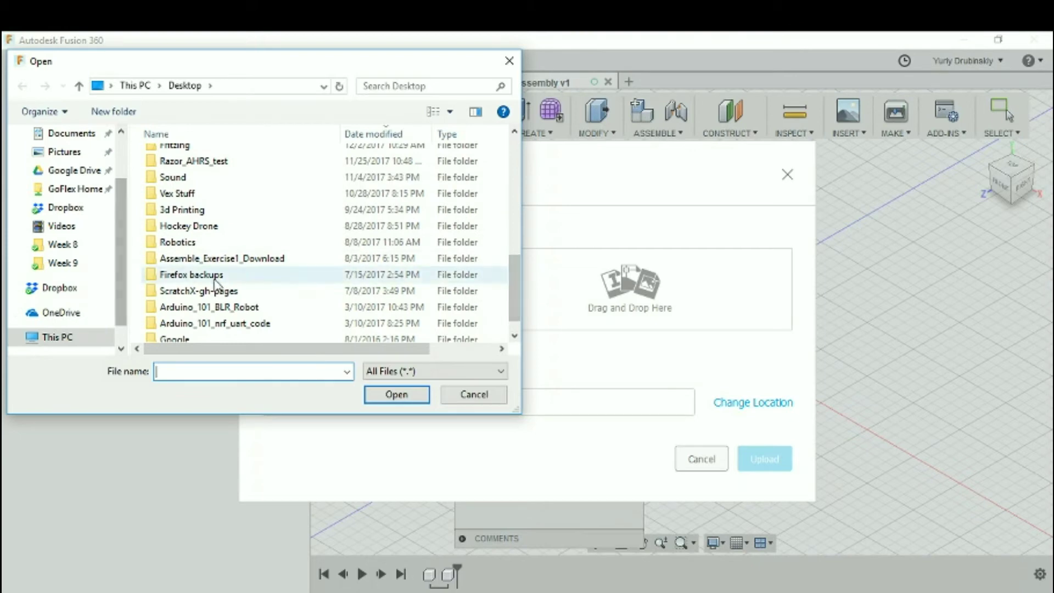
{"action": "left_click", "coordinate": [184, 242]}
{"action": "scroll", "coordinate": [219, 329], "scroll_direction": "down", "scroll_amount": 5}
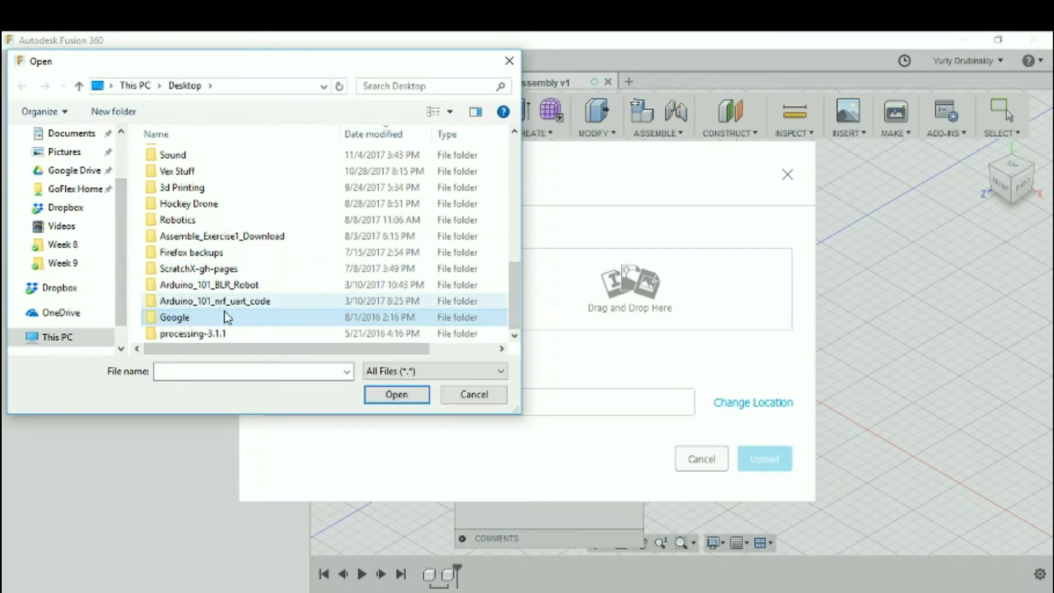
{"action": "left_click", "coordinate": [210, 367]}
{"action": "type", "text": "ro"}
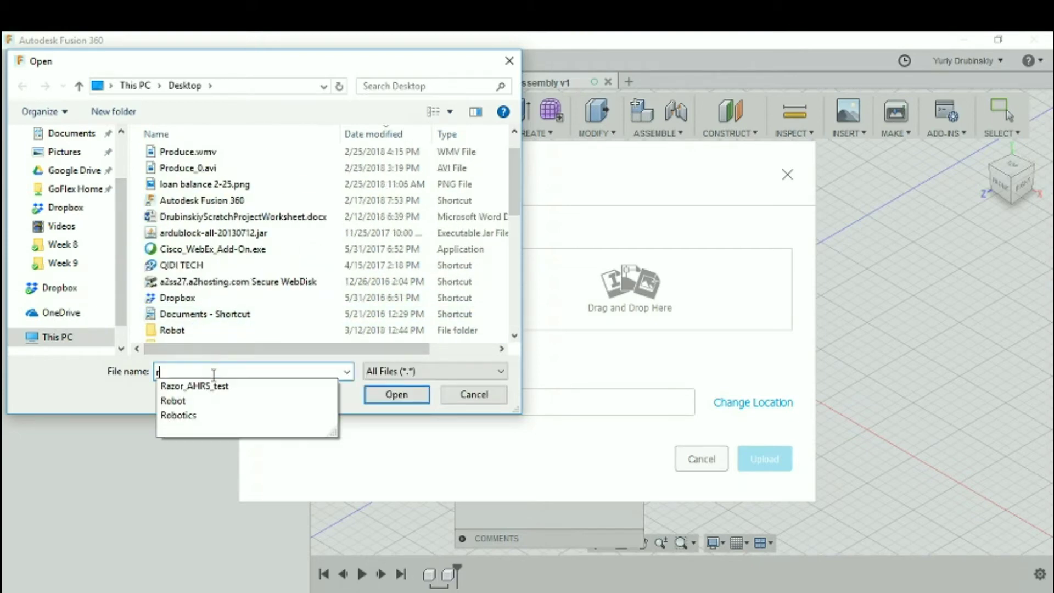
{"action": "left_click", "coordinate": [210, 386]}
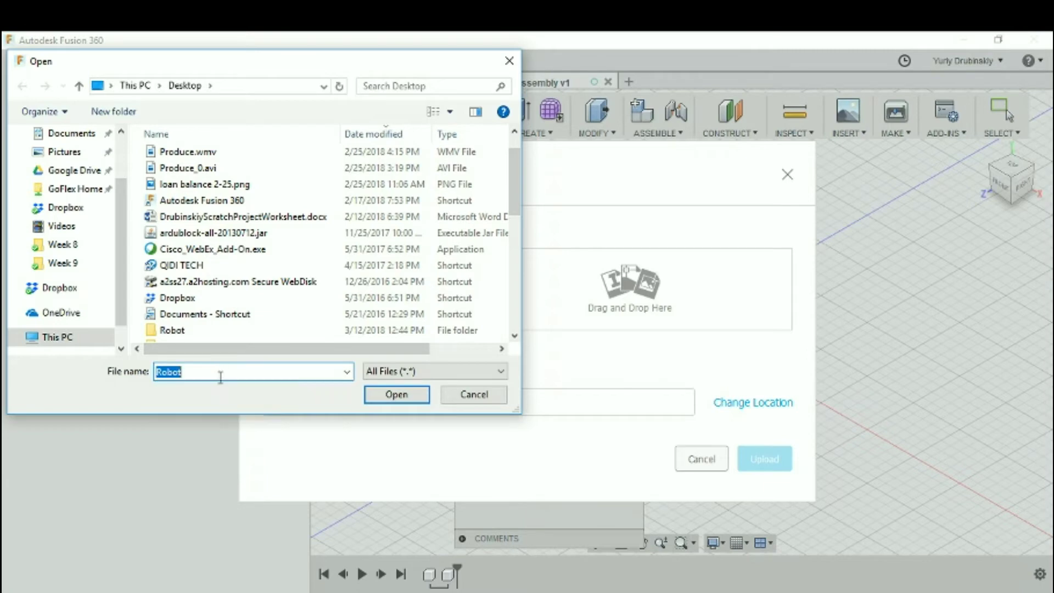
{"action": "left_click", "coordinate": [395, 395]}
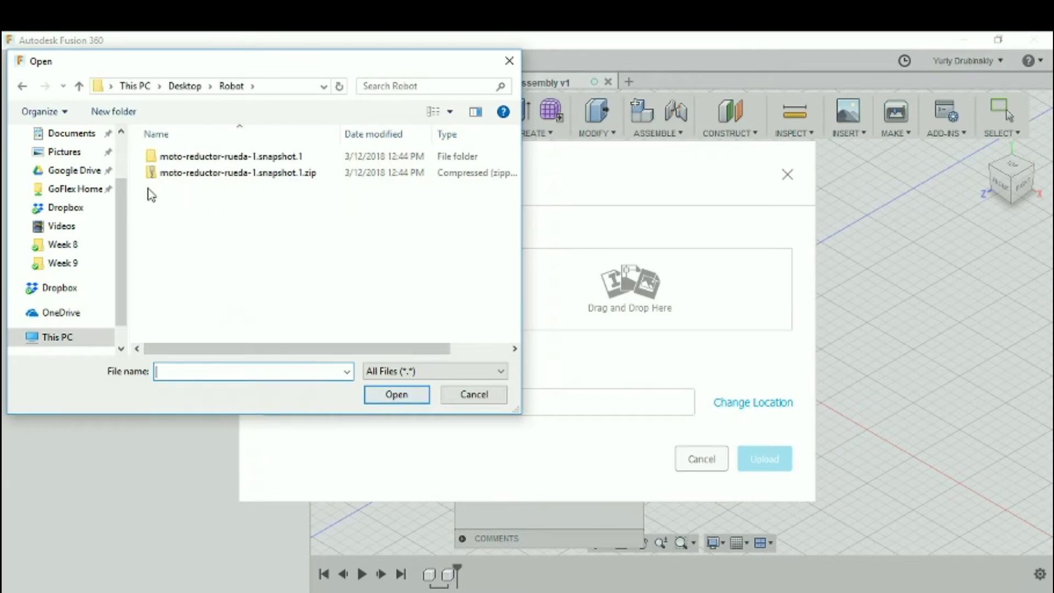
- Upload all files from the moto-reductor-rueda-1.snapshot.1 folder, including Moto Reductor - Rueda.SLDASM, to Robot Parts
{"action": "double_click", "coordinate": [280, 157]}
{"action": "scroll", "coordinate": [329, 323], "scroll_direction": "down", "scroll_amount": 1}
{"action": "scroll", "coordinate": [358, 317], "scroll_direction": "up", "scroll_amount": 1}
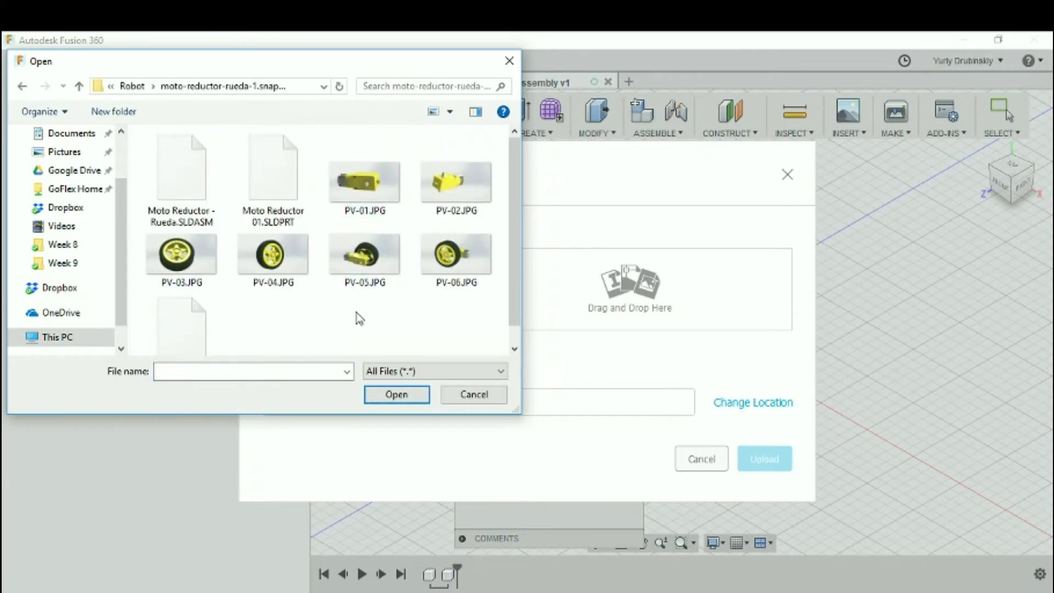
{"action": "left_click", "coordinate": [214, 178]}
{"action": "left_click", "coordinate": [193, 328], "text": "shift"}
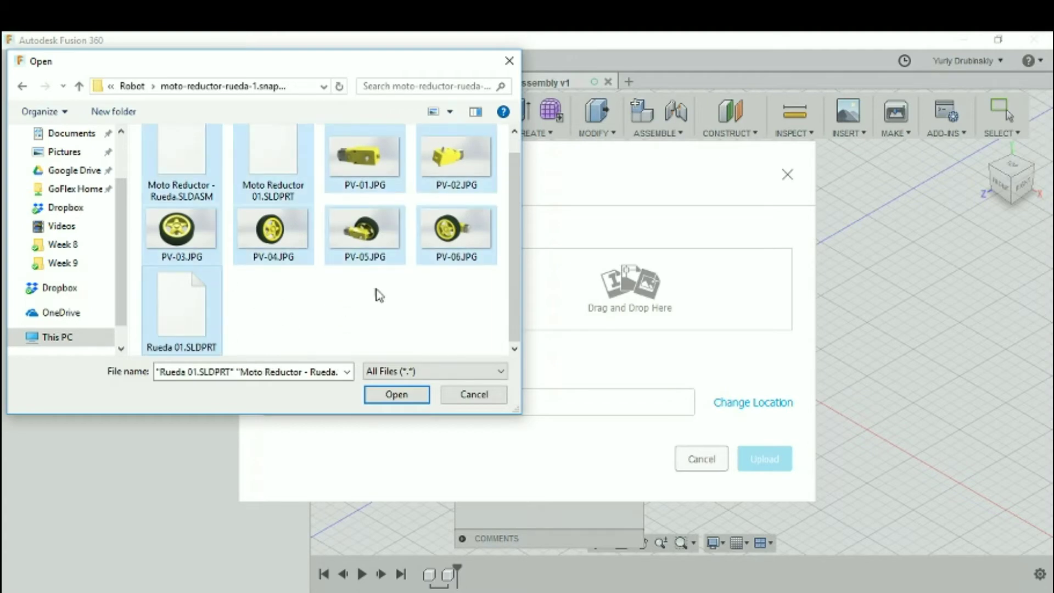
{"action": "left_click", "coordinate": [395, 394]}
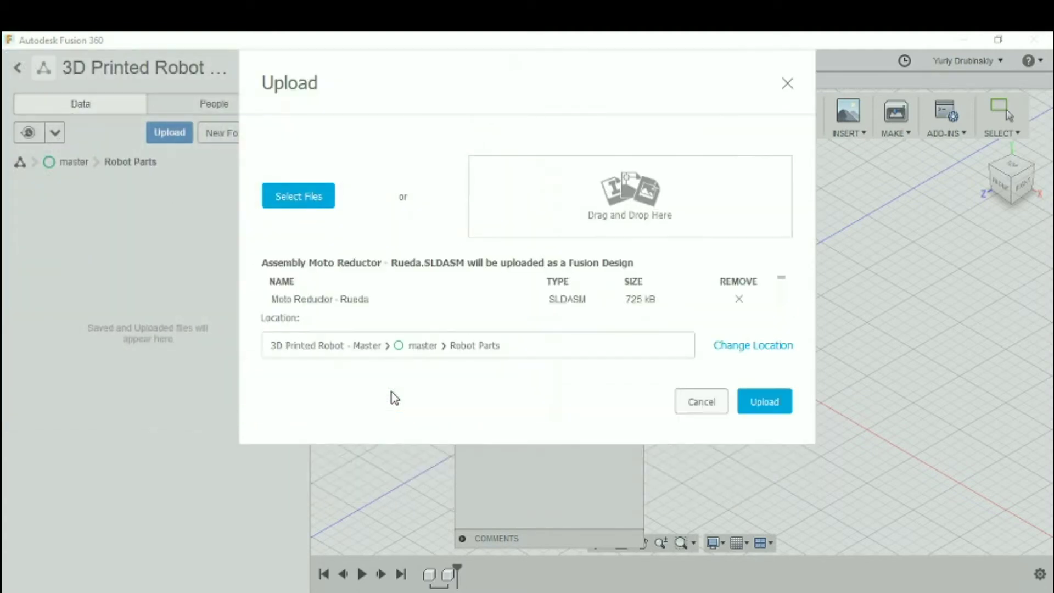
{"action": "left_click", "coordinate": [768, 402]}
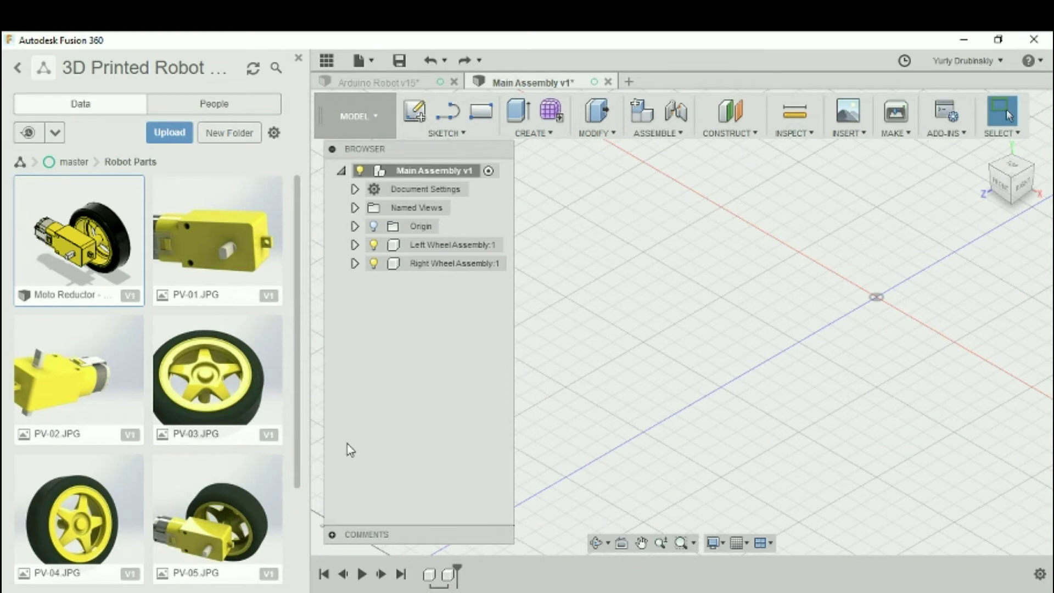
- Insert the Moto Reductor - Rueda design into Main Assembly at its default position and nest it under Left Wheel Assembly
{"action": "right_click", "coordinate": [86, 254]}
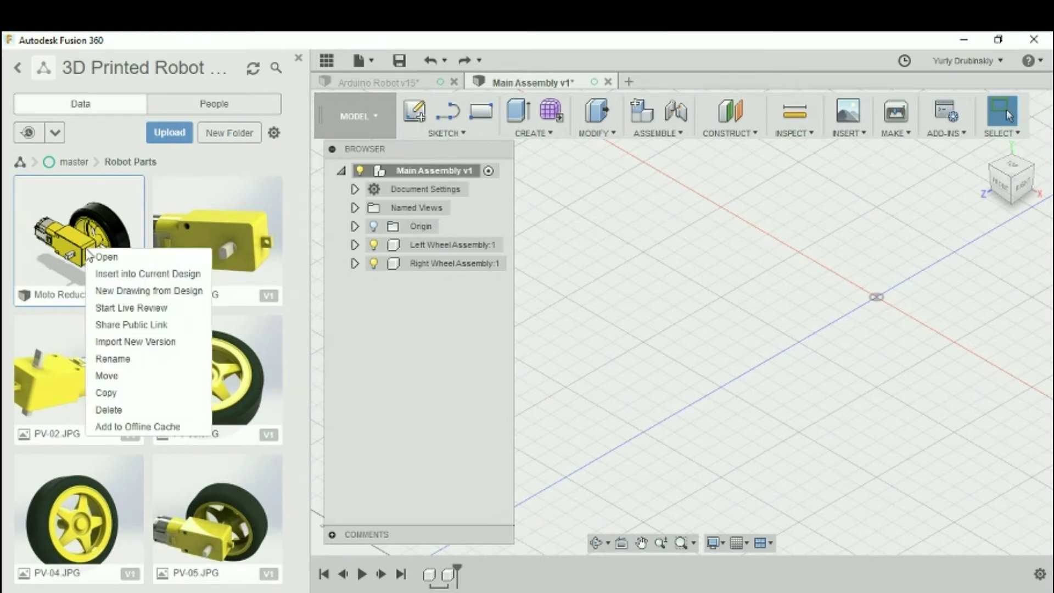
{"action": "left_click", "coordinate": [186, 276]}
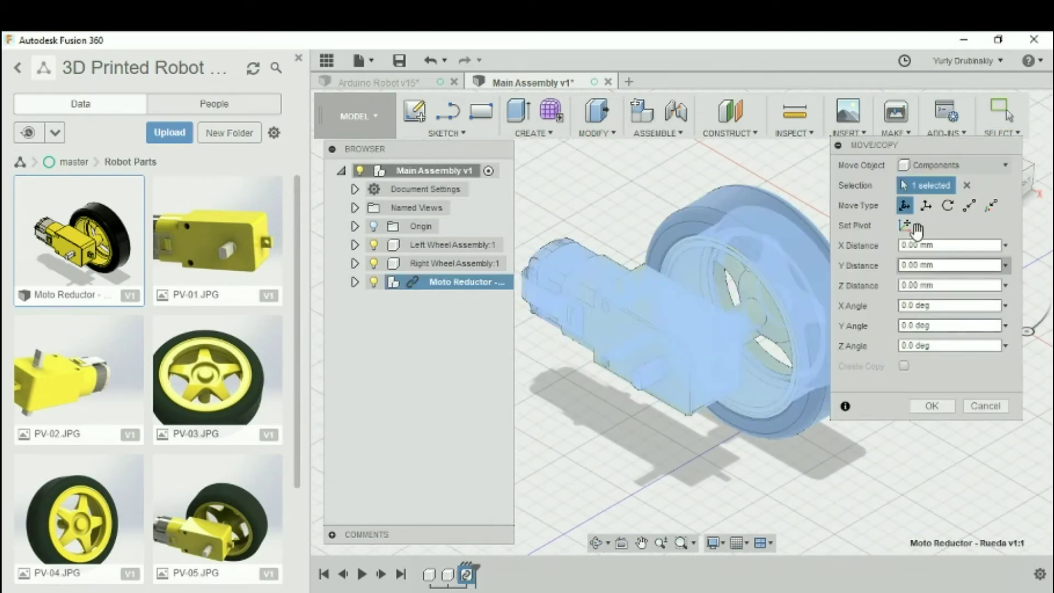
{"action": "middle_click_drag", "start_coordinate": [765, 394], "coordinate": [765, 394]}
{"action": "scroll", "coordinate": [765, 394], "scroll_direction": "down", "scroll_amount": 5}
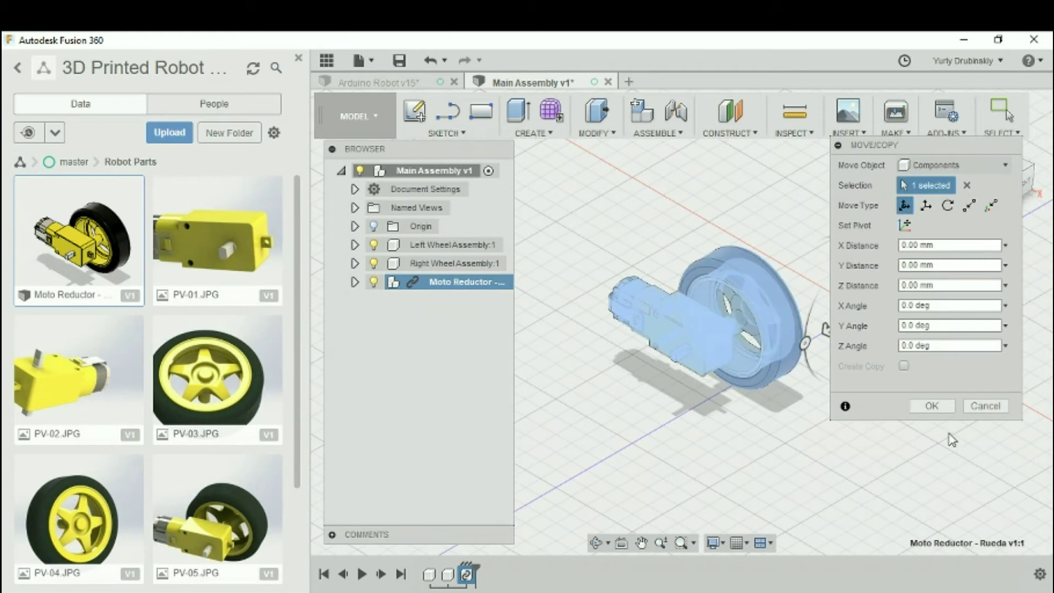
{"action": "left_click", "coordinate": [944, 406]}
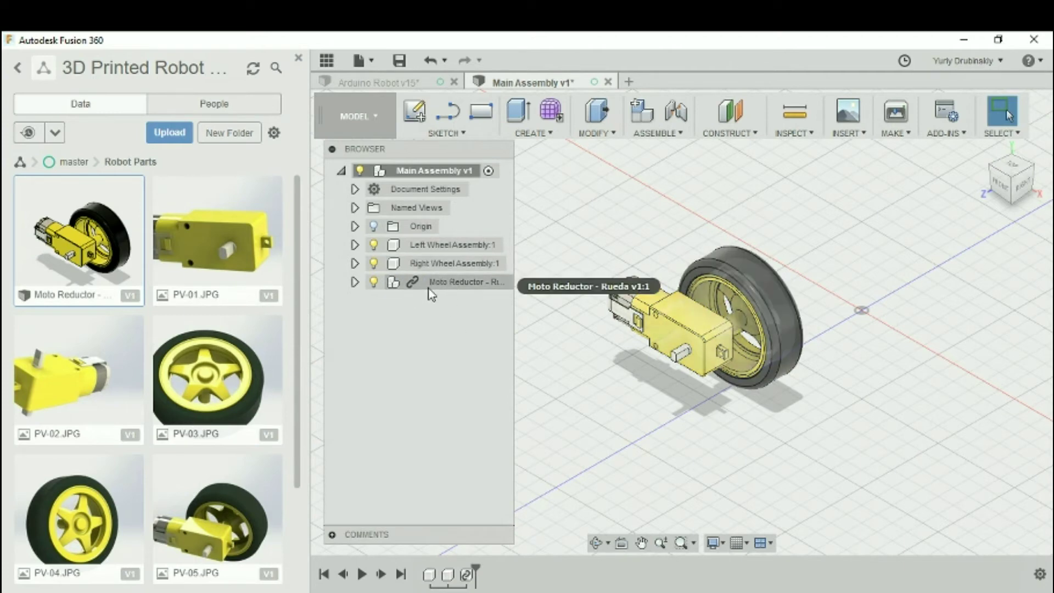
{"action": "left_click_drag", "start_coordinate": [489, 281], "coordinate": [424, 250]}
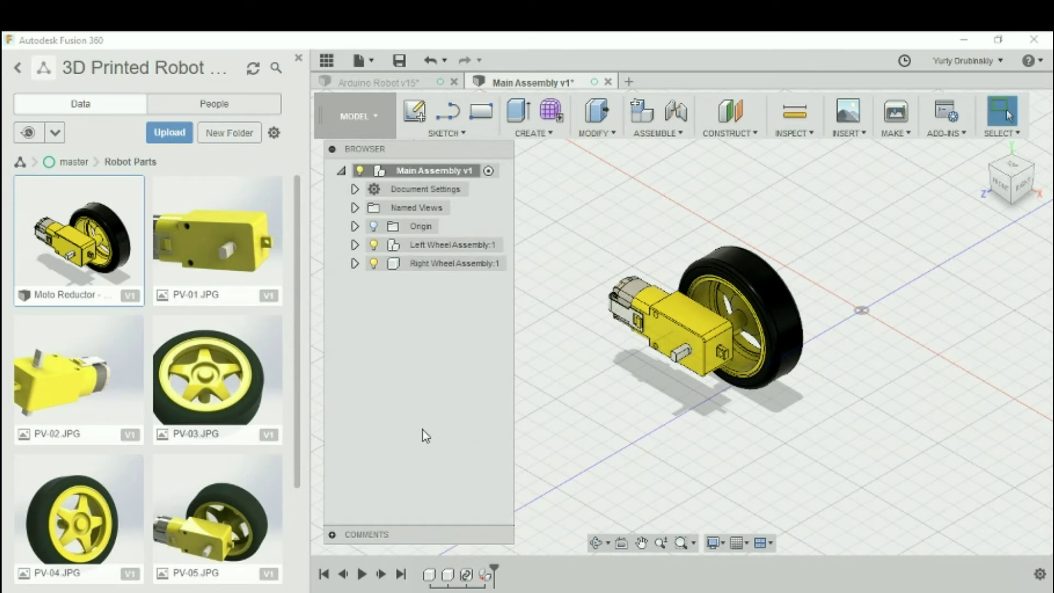
- Insert a second copy of Moto Reductor - Rueda and offset it 110 mm along Z from the first
{"action": "right_click", "coordinate": [57, 264]}
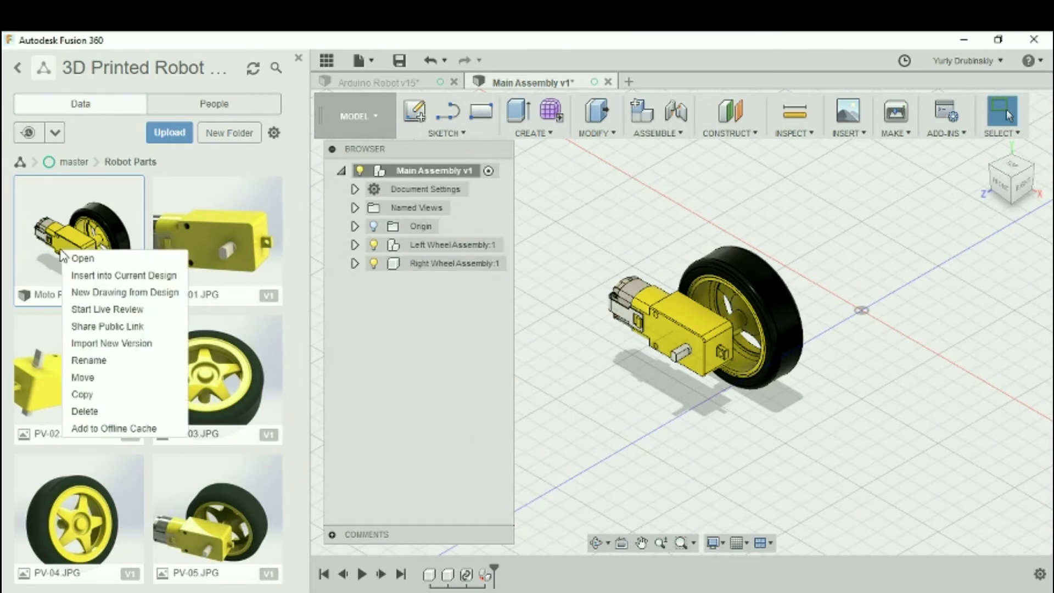
{"action": "left_click", "coordinate": [147, 277]}
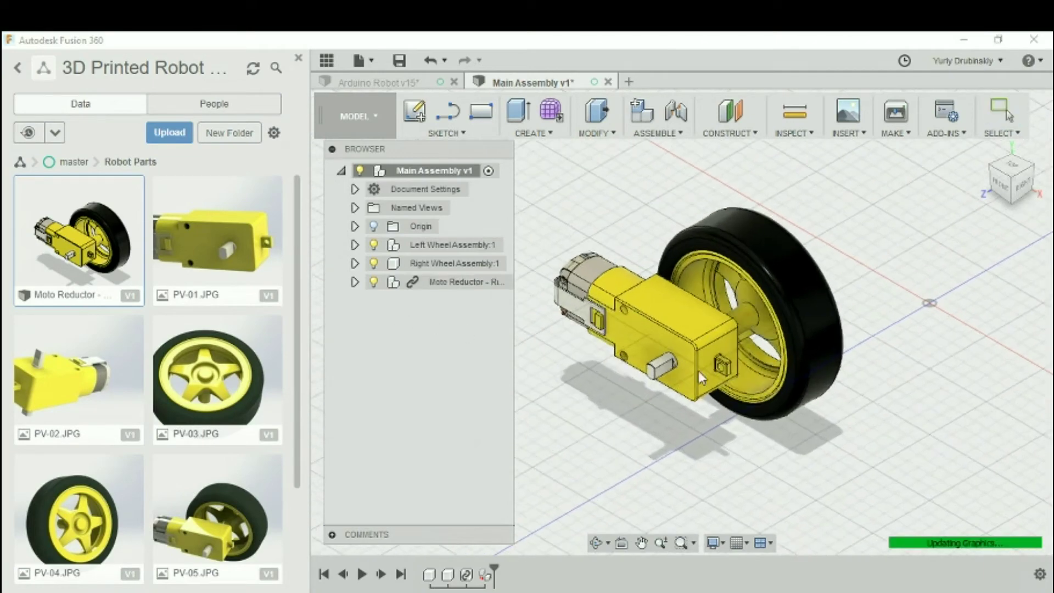
{"action": "middle_click_drag", "start_coordinate": [667, 368], "coordinate": [685, 379]}
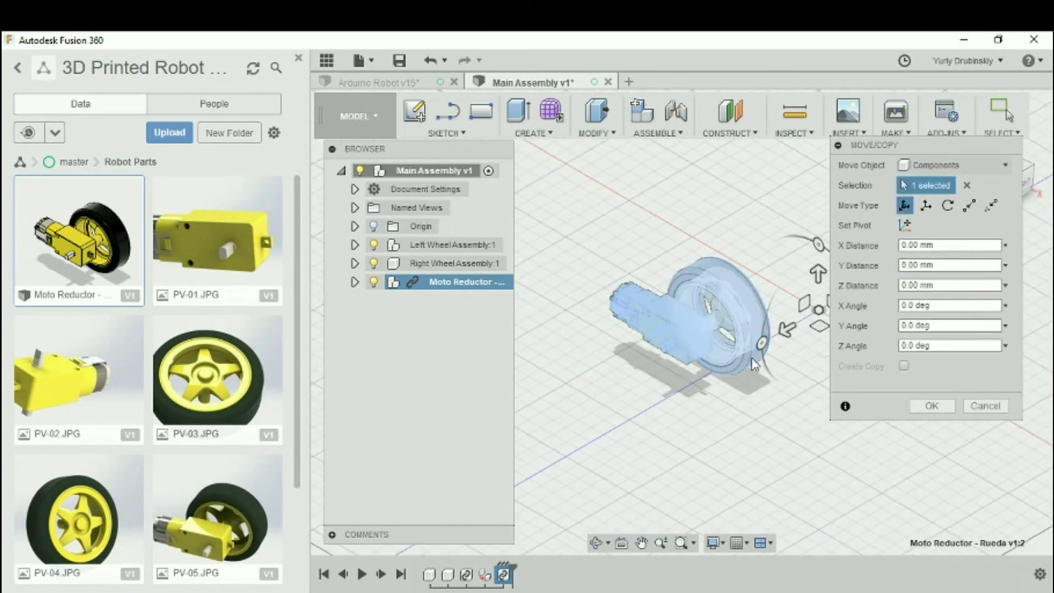
{"action": "left_click_drag", "start_coordinate": [787, 334], "coordinate": [653, 409]}
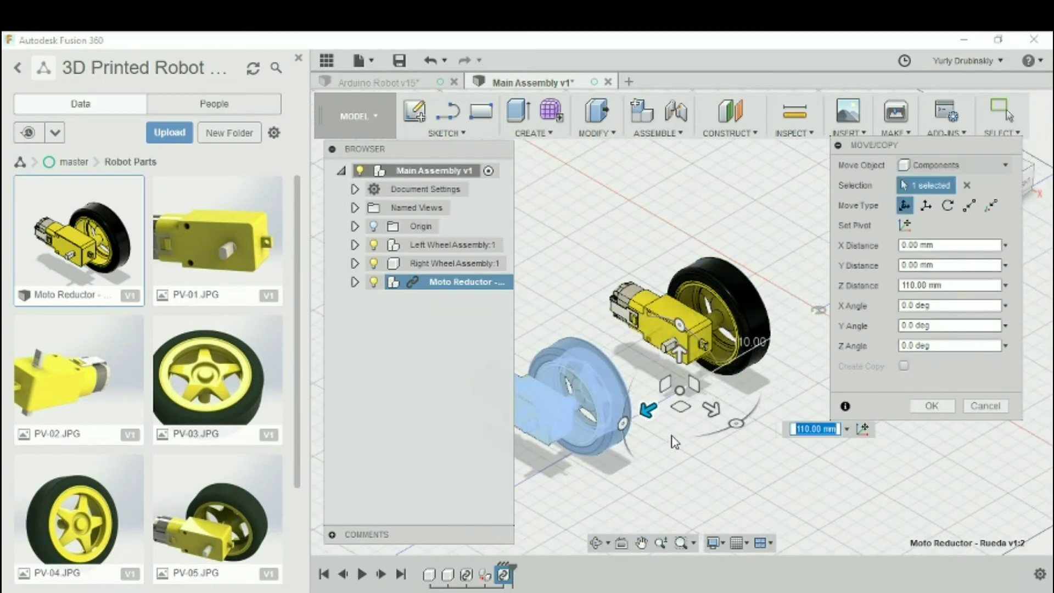
{"action": "type", "text": "110"}
{"action": "key", "text": "Return"}
{"action": "scroll", "coordinate": [753, 422], "scroll_direction": "down", "scroll_amount": 2}
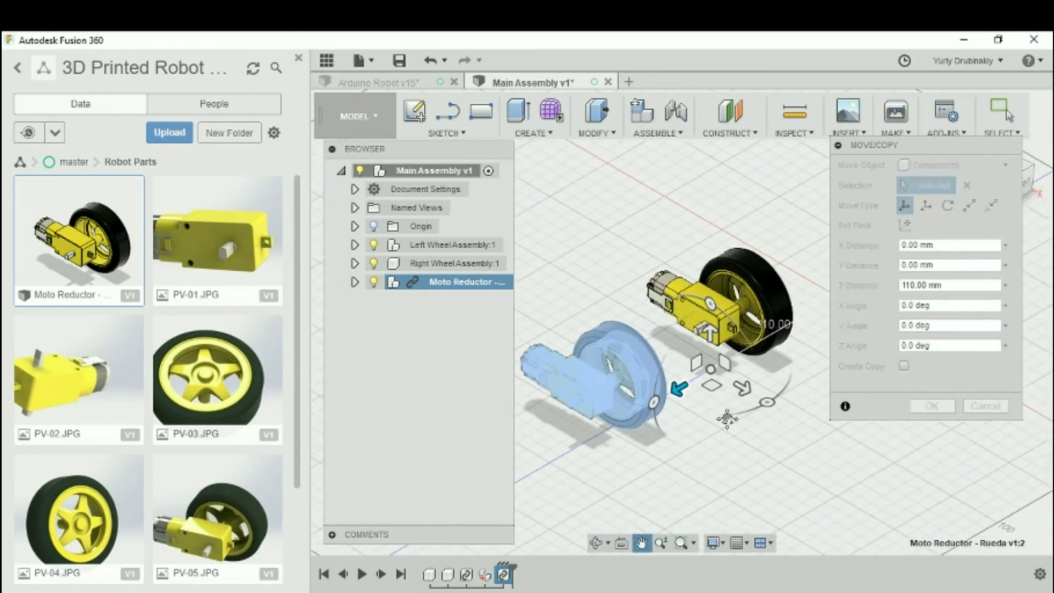
- Rotate the second copy about 185 degrees around Y and shift it 80 mm along X, nesting it under Right Wheel Assembly
{"action": "left_click_drag", "start_coordinate": [771, 404], "coordinate": [652, 341]}
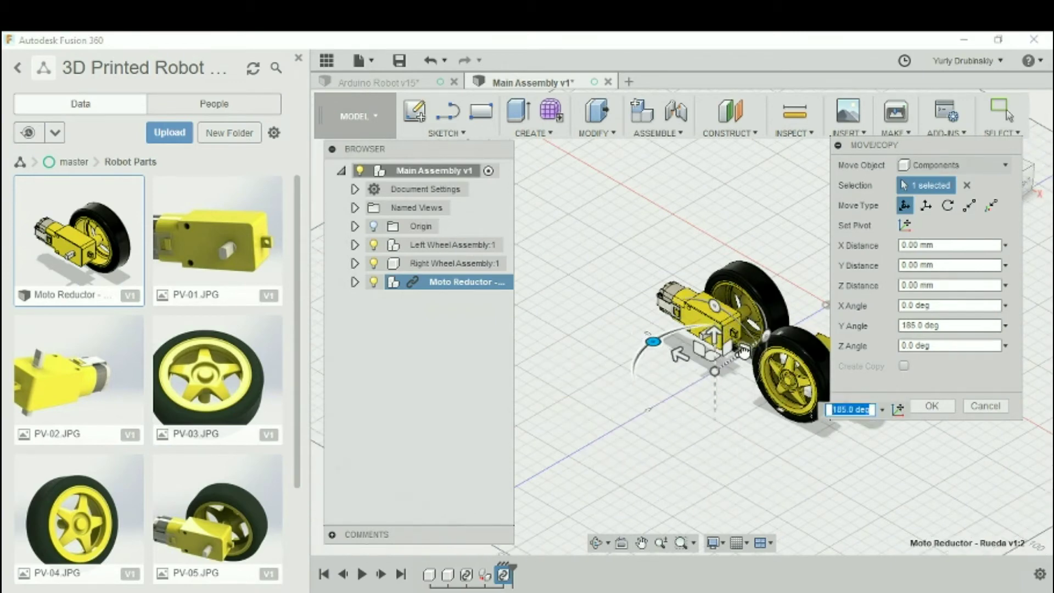
{"action": "left_click_drag", "start_coordinate": [718, 347], "coordinate": [511, 349]}
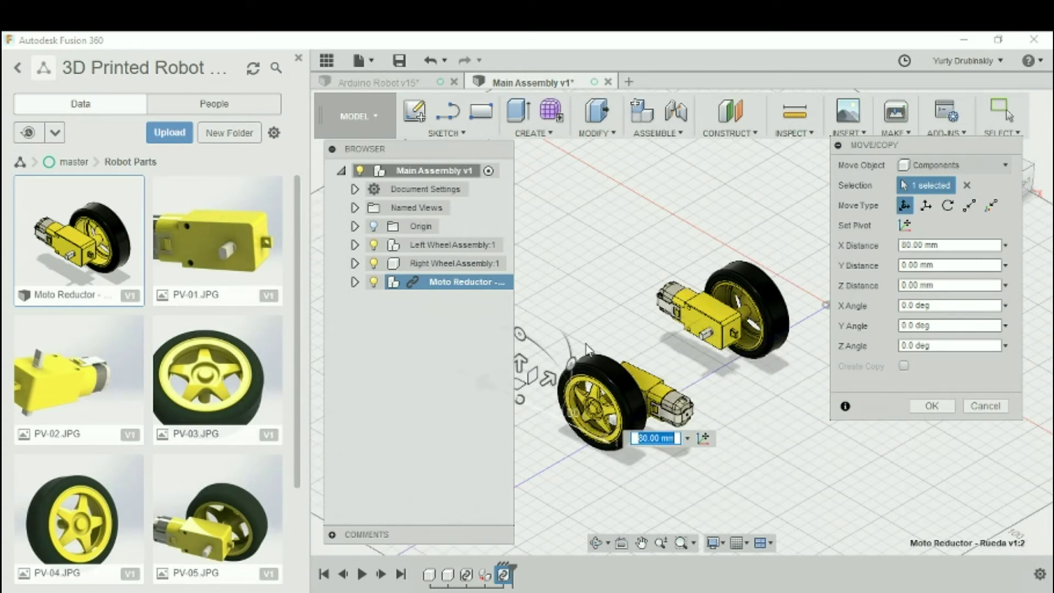
{"action": "left_click", "coordinate": [932, 406]}
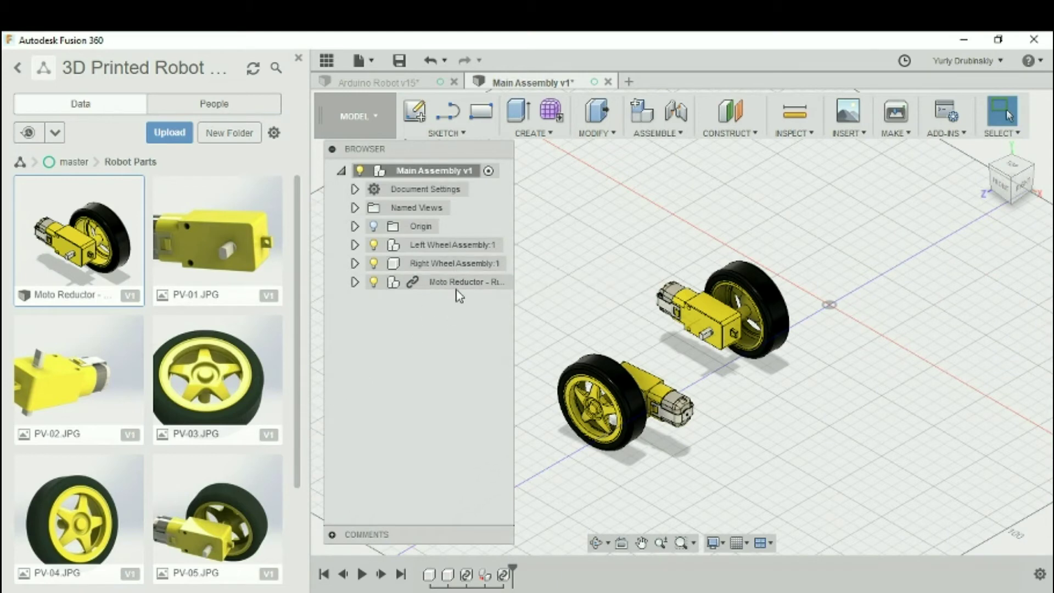
{"action": "left_click_drag", "start_coordinate": [436, 286], "coordinate": [446, 264]}
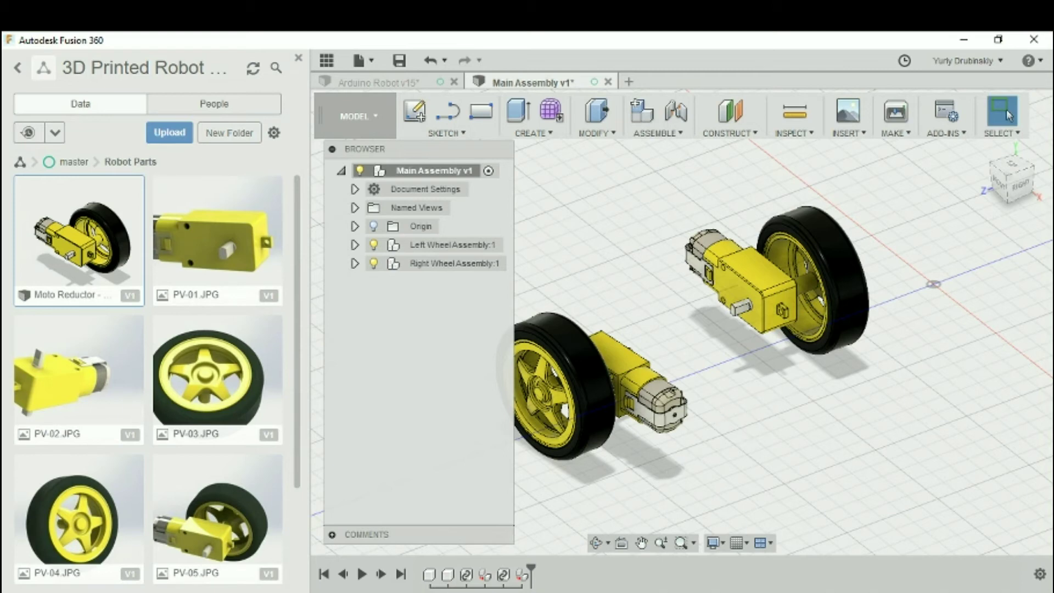
- In Firefox, open the DG01D datasheet from SparkFun's Hobby Gearmotor - 200 RPM product page to check the motor dimensions
{"action": "mouse_move", "coordinate": [439, 590]}
{"action": "left_click", "coordinate": [574, 557]}
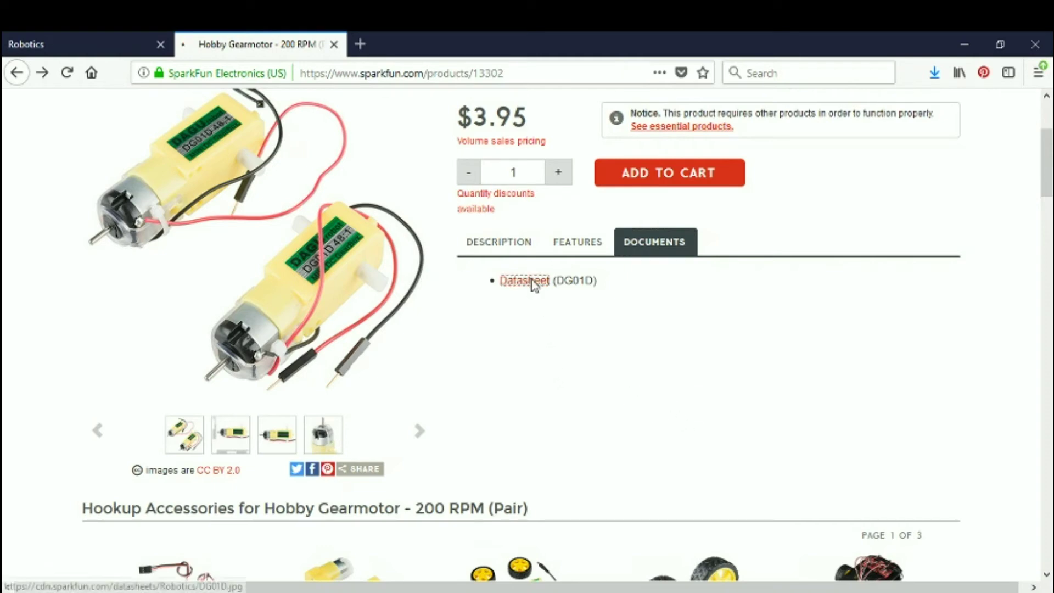
{"action": "left_click", "coordinate": [536, 280]}
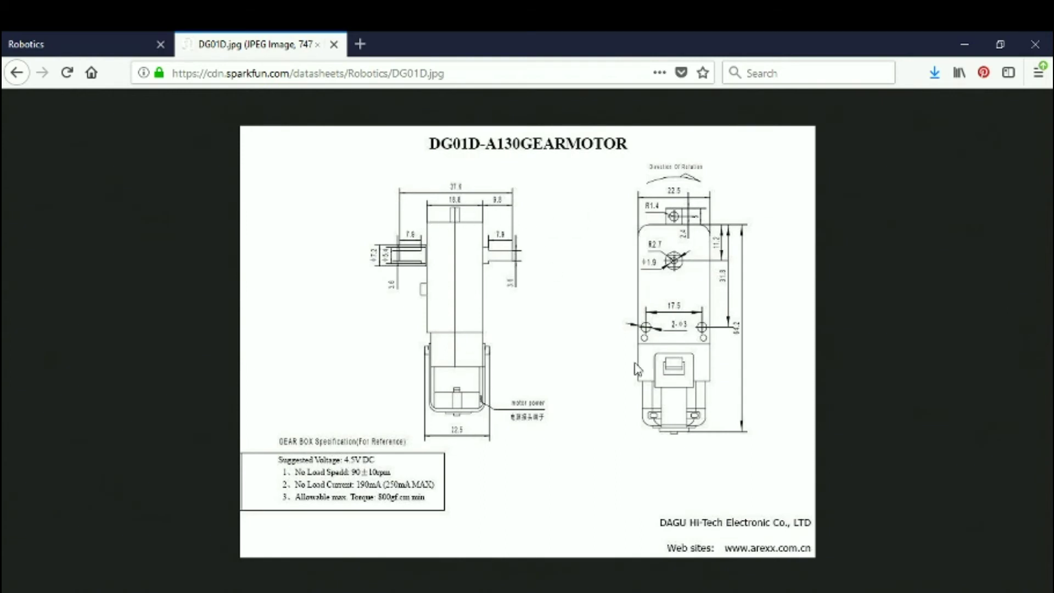
- Switch to Fusion 360 and measure the width of the left motor's gearbox between the two vertical edges of its end face
{"action": "left_click", "coordinate": [561, 588]}
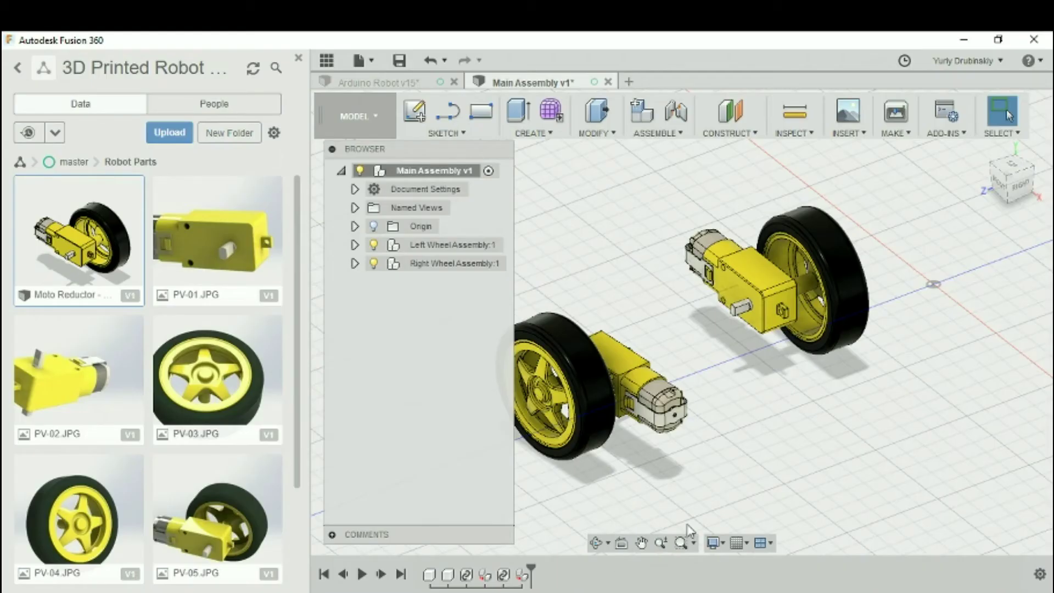
{"action": "left_click", "coordinate": [796, 136]}
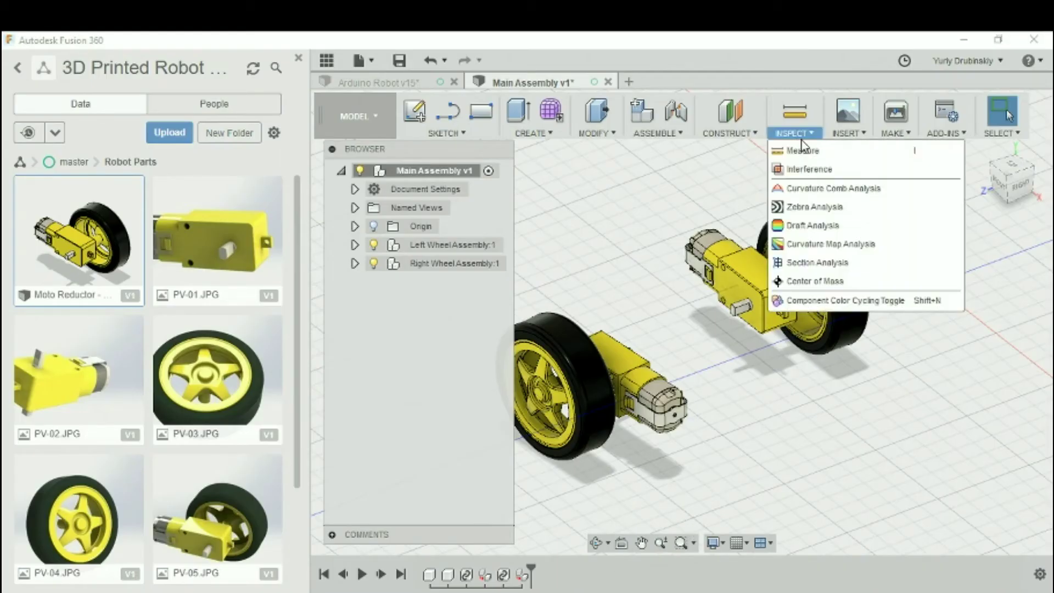
{"action": "left_click", "coordinate": [803, 149]}
{"action": "scroll", "coordinate": [764, 378], "scroll_direction": "up", "scroll_amount": 3}
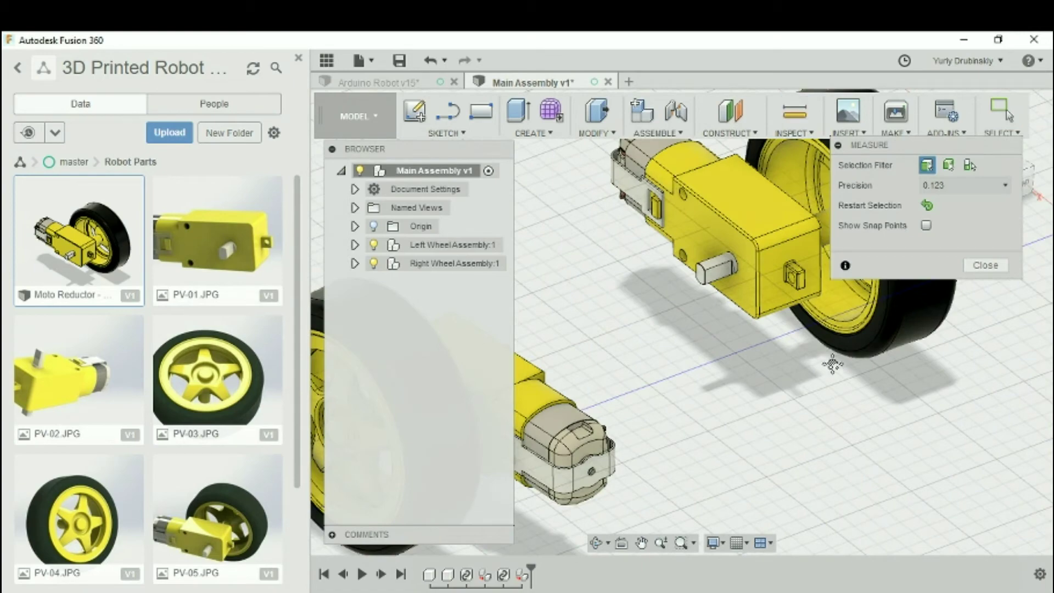
{"action": "middle_click_drag", "start_coordinate": [832, 363], "coordinate": [795, 450]}
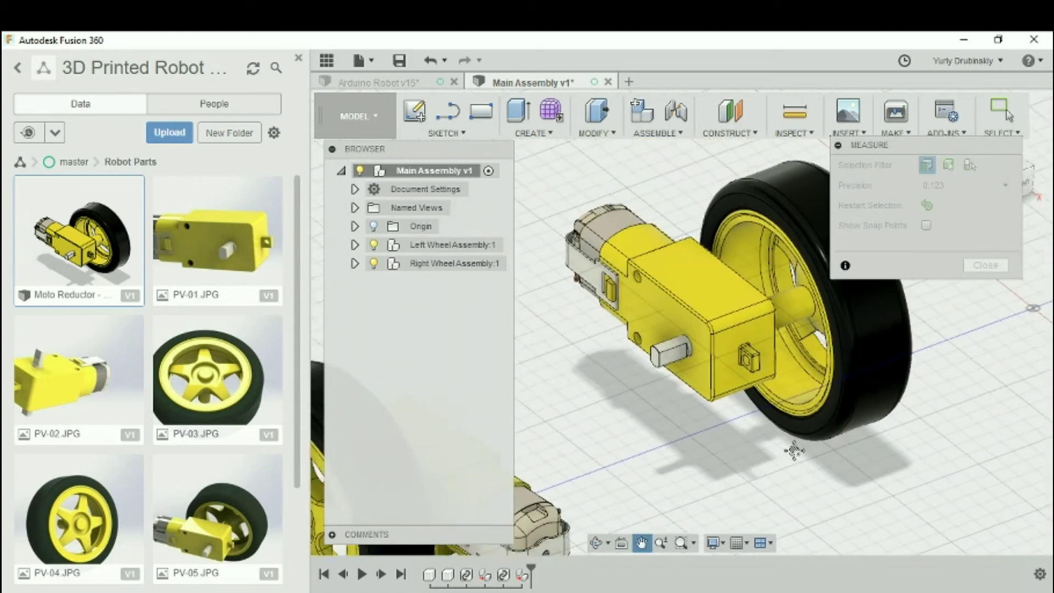
{"action": "scroll", "coordinate": [784, 464], "scroll_direction": "up", "scroll_amount": 4}
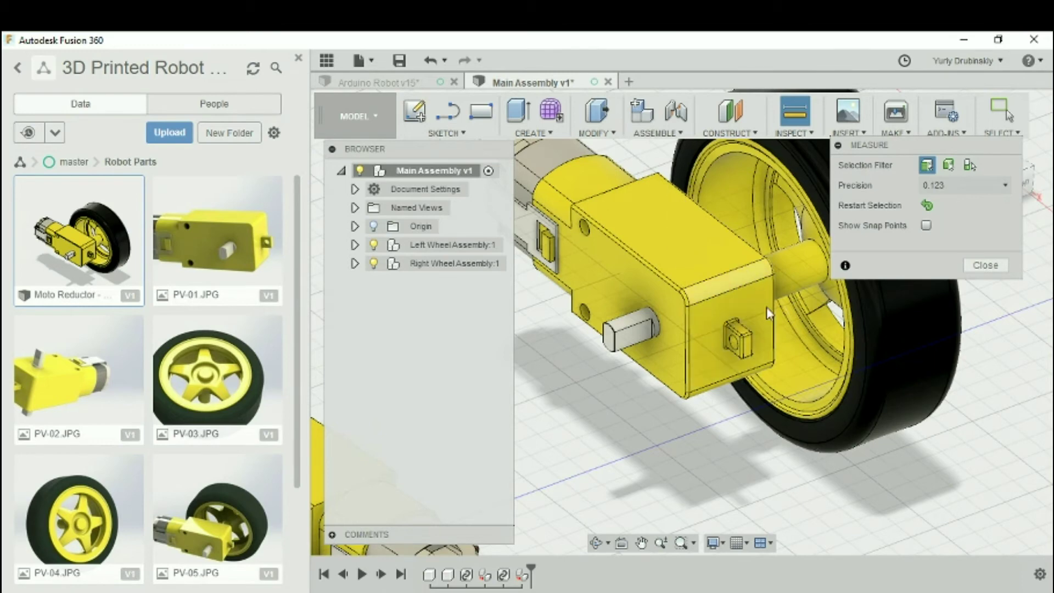
{"action": "middle_click_drag", "start_coordinate": [778, 493], "coordinate": [733, 465], "text": "shift"}
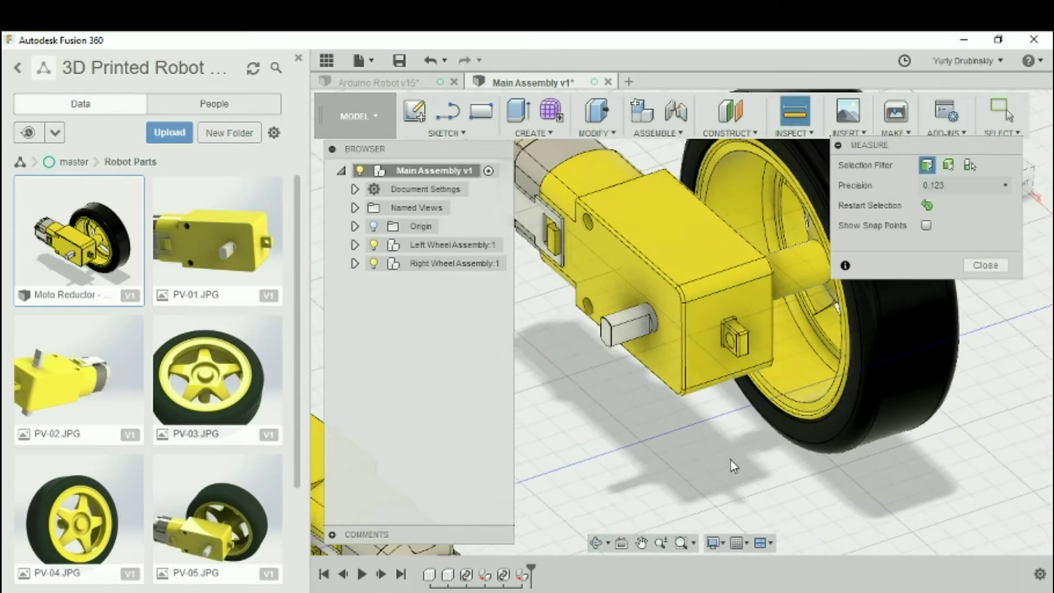
{"action": "left_click", "coordinate": [686, 350]}
{"action": "middle_click_drag", "start_coordinate": [686, 351], "coordinate": [771, 337], "text": "shift"}
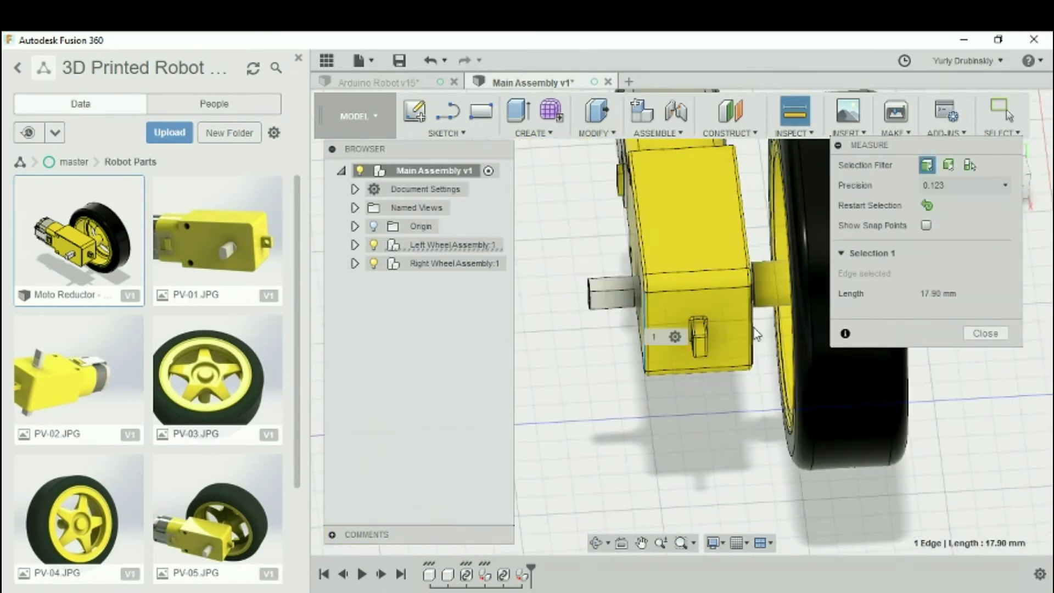
{"action": "left_click", "coordinate": [762, 335]}
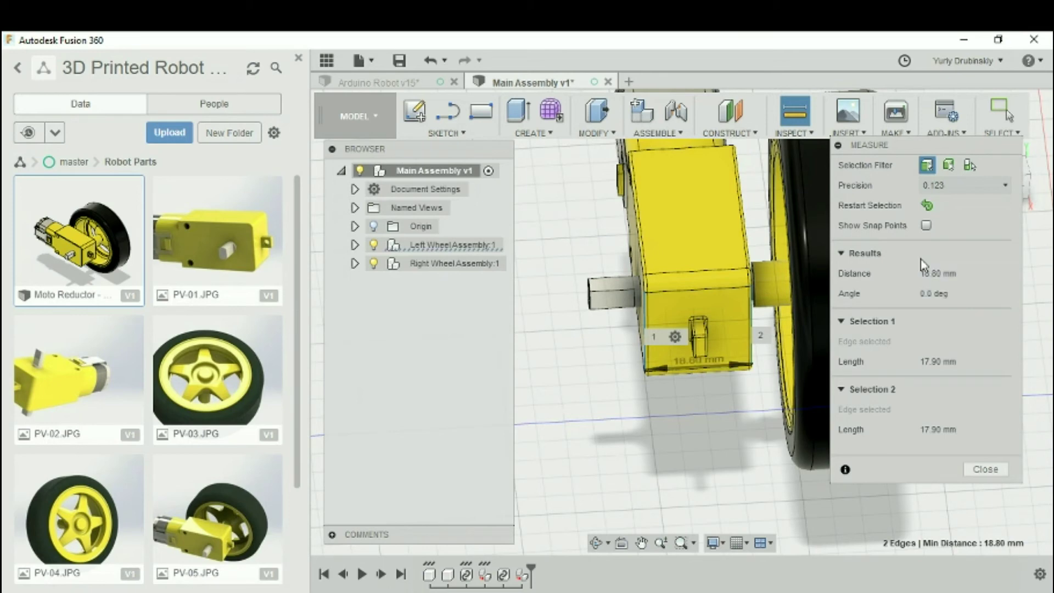
- Check the gearbox width against the DG01D datasheet in Firefox and return to the measurement in Fusion 360
{"action": "mouse_move", "coordinate": [435, 590]}
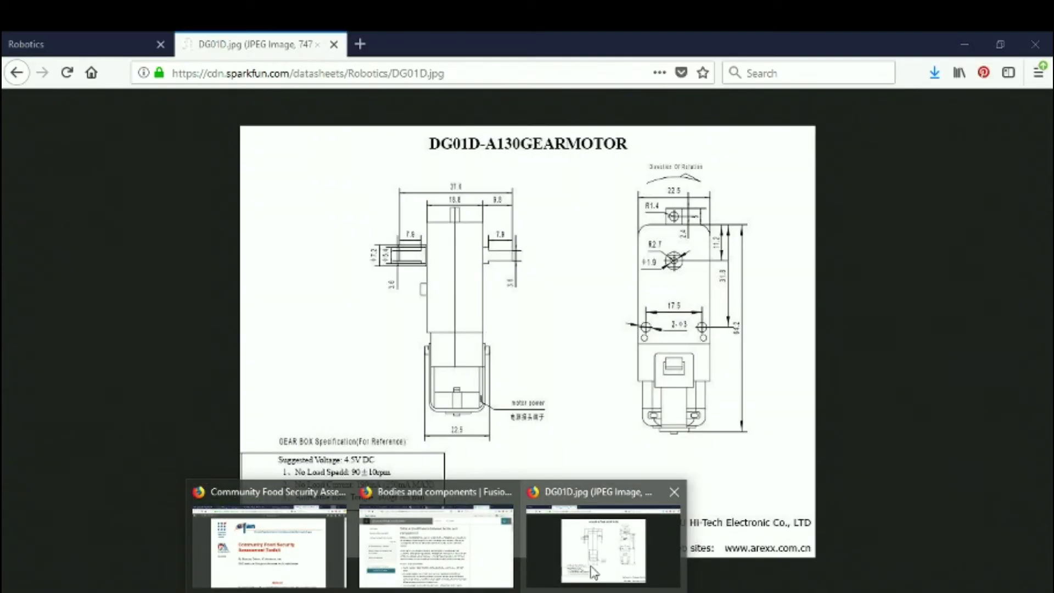
{"action": "left_click", "coordinate": [643, 570]}
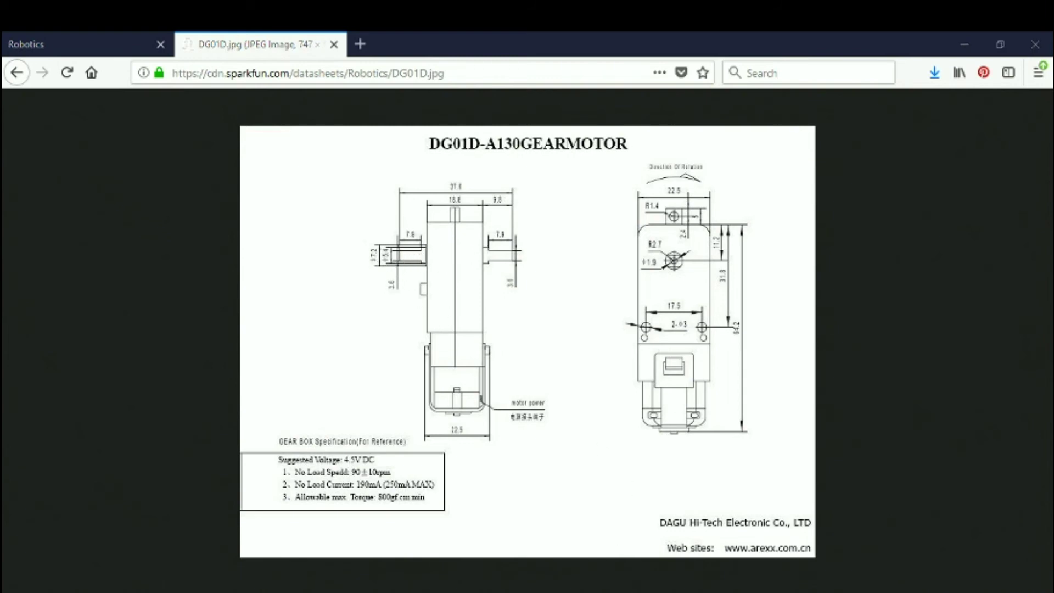
{"action": "key", "text": "alt+Tab"}
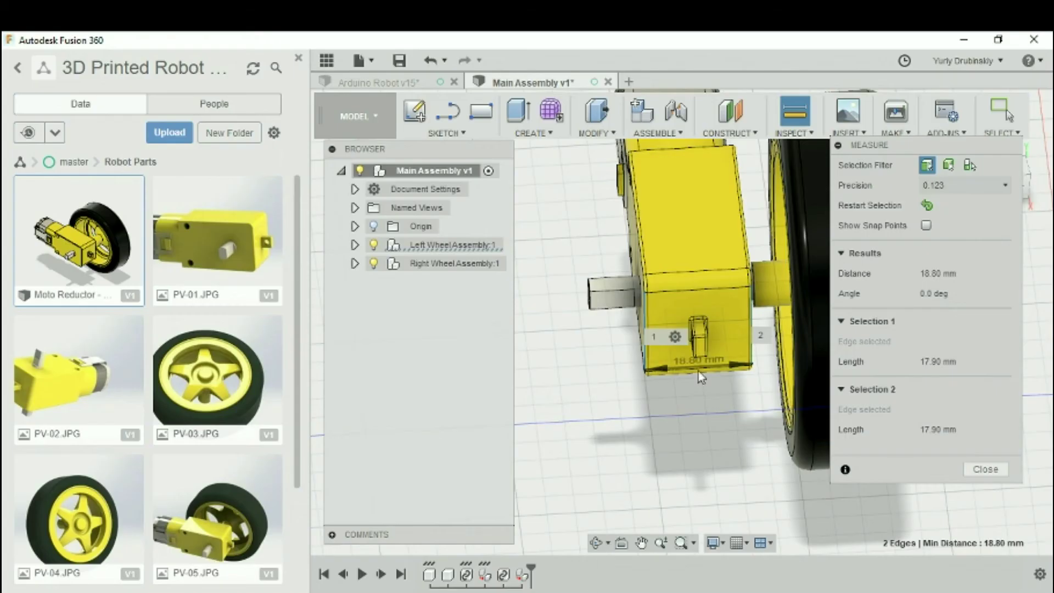
{"action": "scroll", "coordinate": [698, 371], "scroll_direction": "up", "scroll_amount": 2}
{"action": "scroll", "coordinate": [616, 376], "scroll_direction": "up", "scroll_amount": 2}
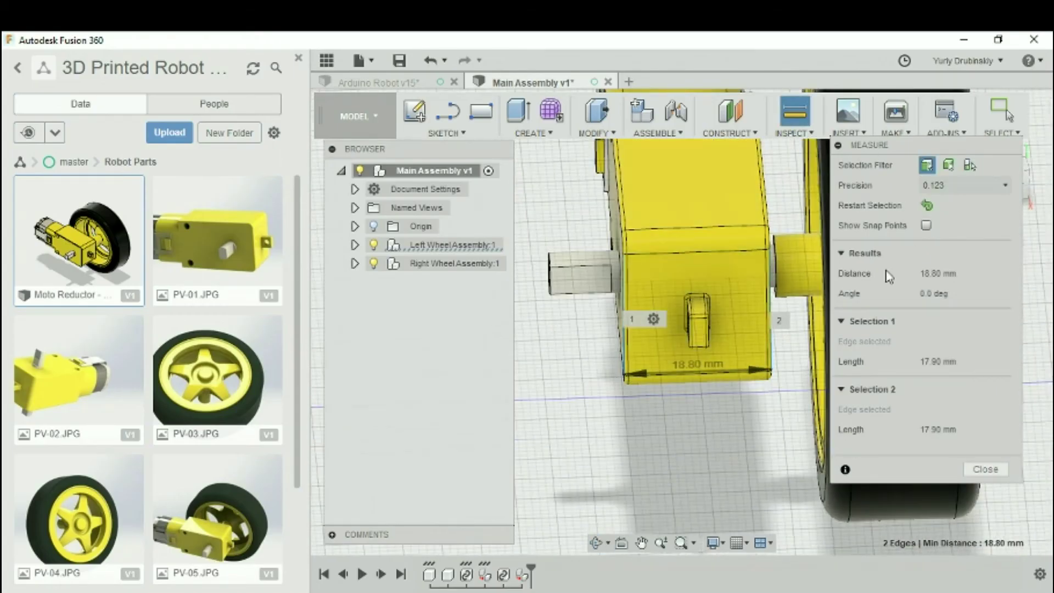
- Measure the length of the flat on the left motor's output shaft and compare it with the DG01D datasheet in Firefox
{"action": "left_click", "coordinate": [802, 133]}
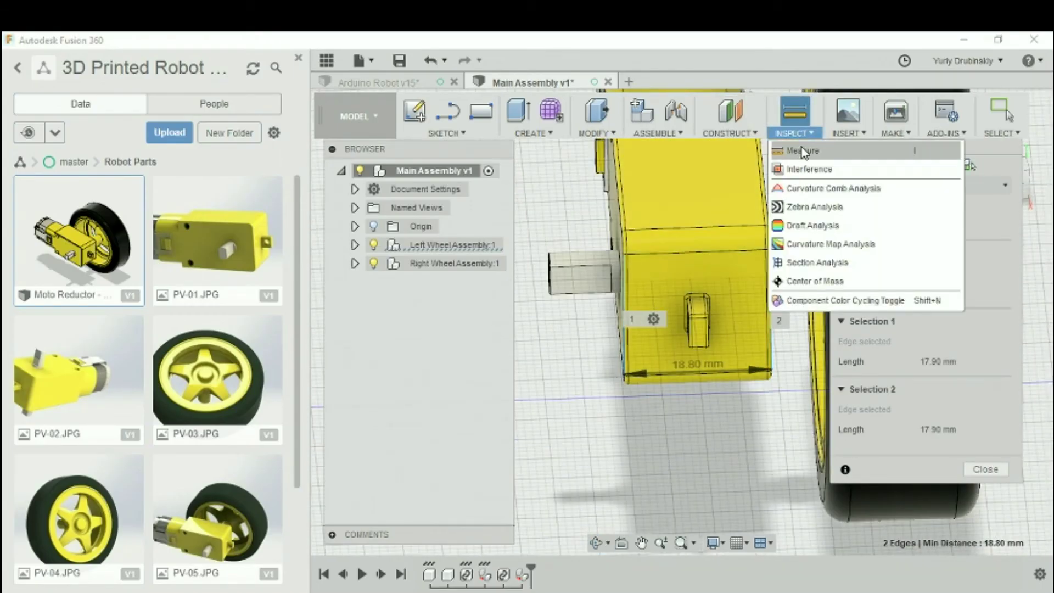
{"action": "left_click", "coordinate": [802, 150]}
{"action": "scroll", "coordinate": [603, 280], "scroll_direction": "up", "scroll_amount": 2}
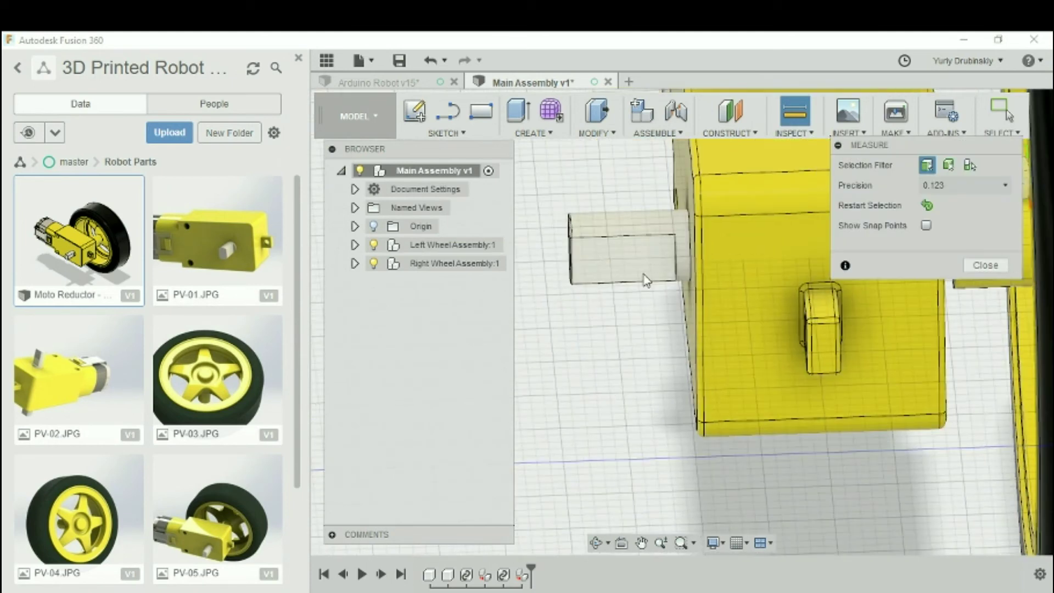
{"action": "left_click", "coordinate": [571, 265]}
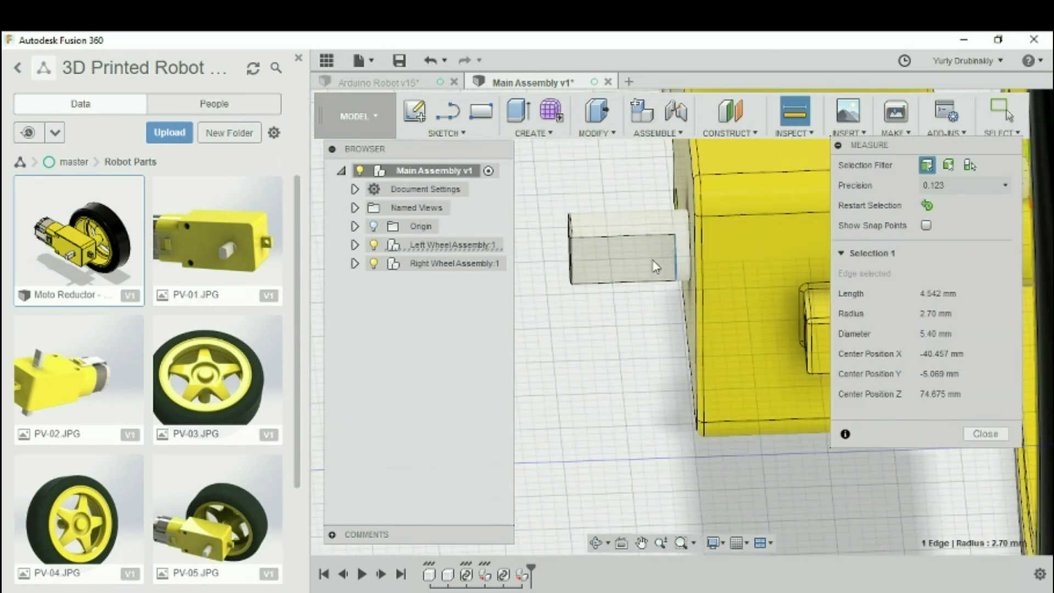
{"action": "left_click", "coordinate": [574, 267]}
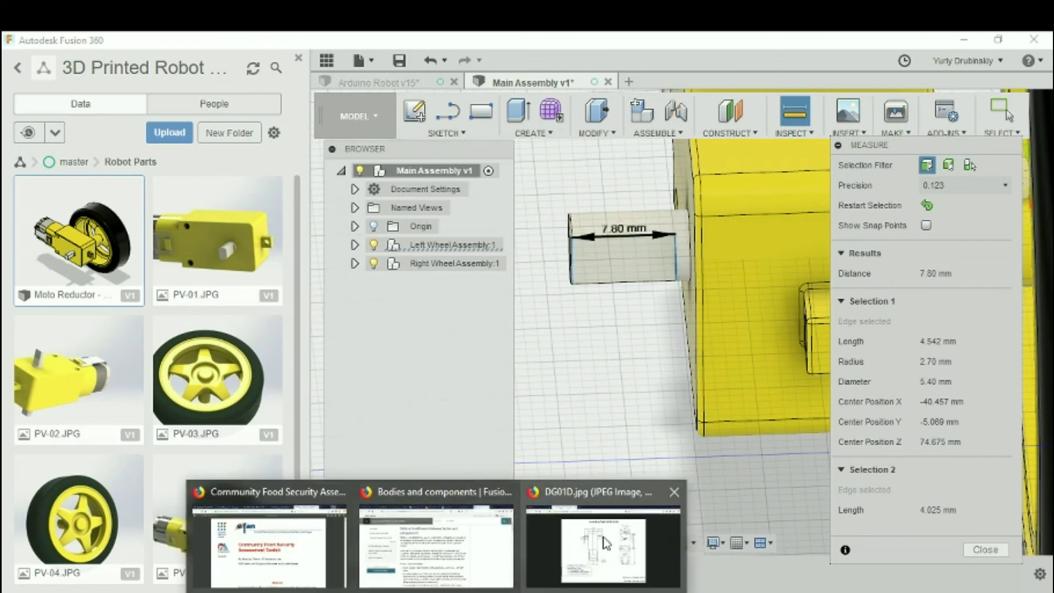
{"action": "left_click", "coordinate": [547, 556]}
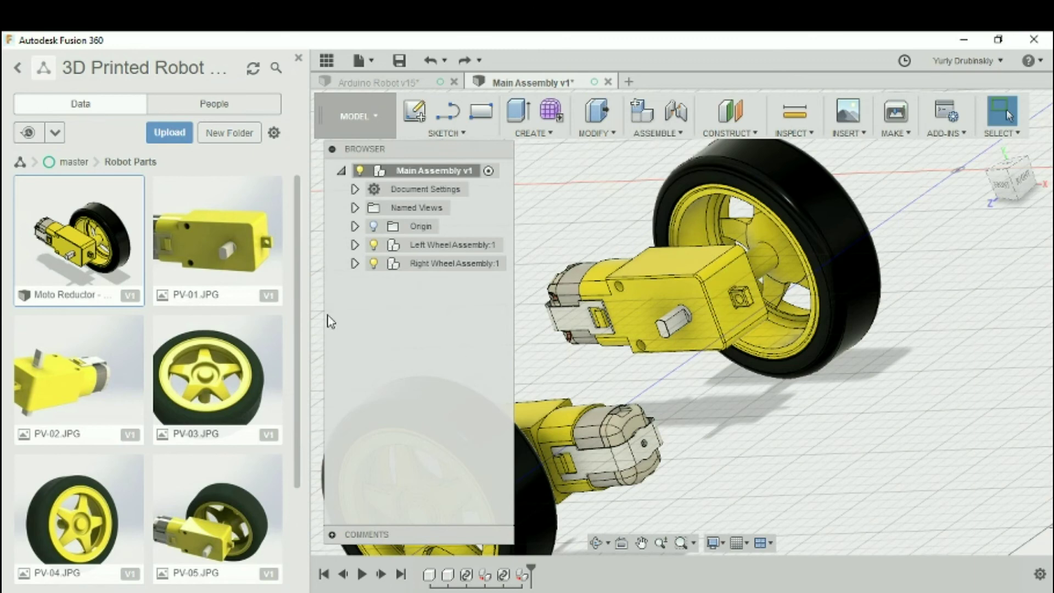
- Hide the Rueda 01 wheel inside Left Wheel Assembly, leaving its motor shown
{"action": "left_click", "coordinate": [354, 245]}
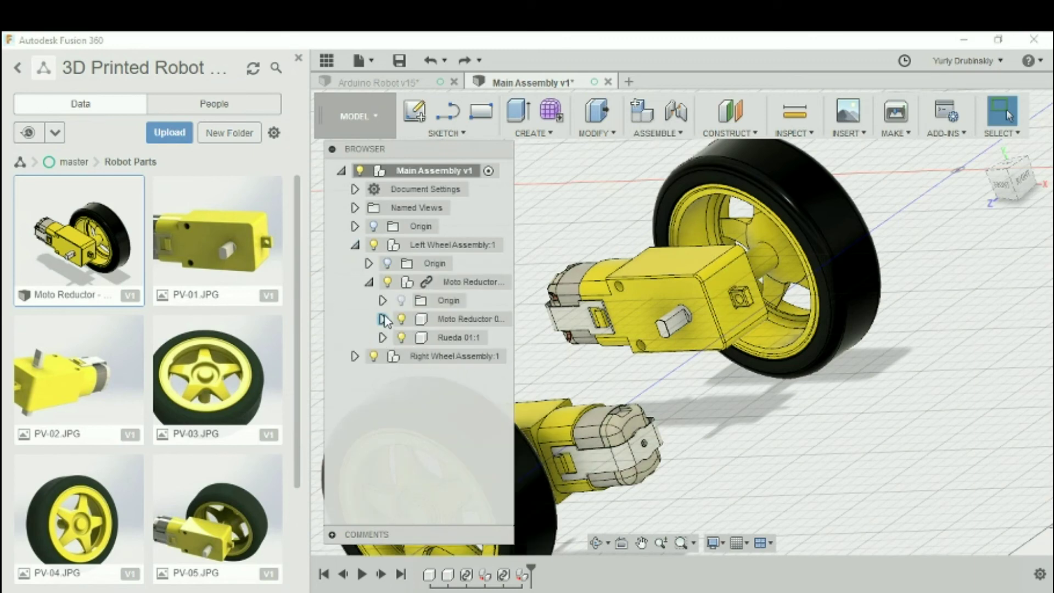
{"action": "left_click", "coordinate": [401, 338]}
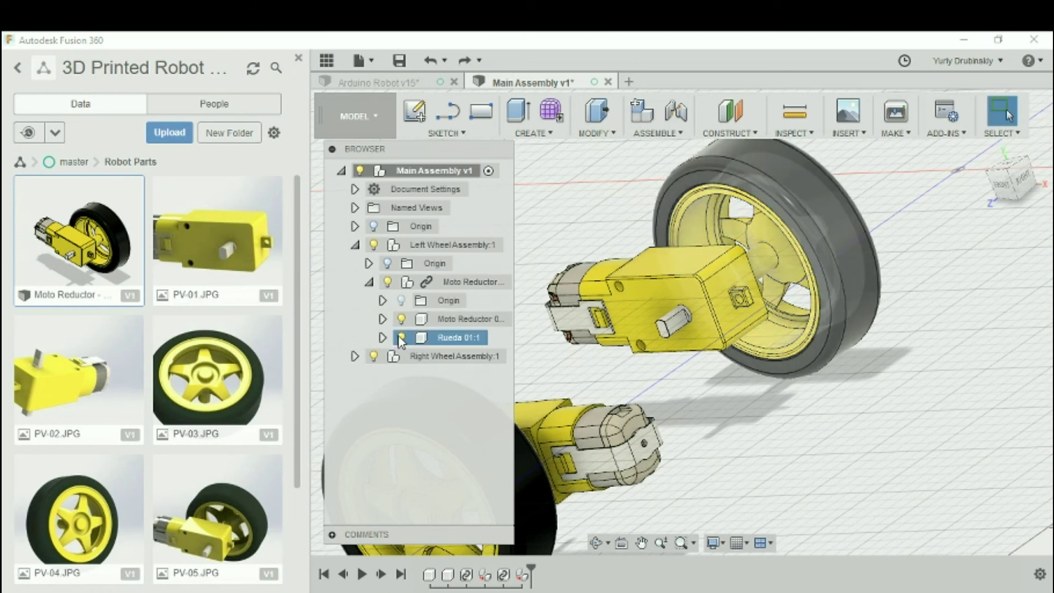
{"action": "left_click", "coordinate": [400, 337]}
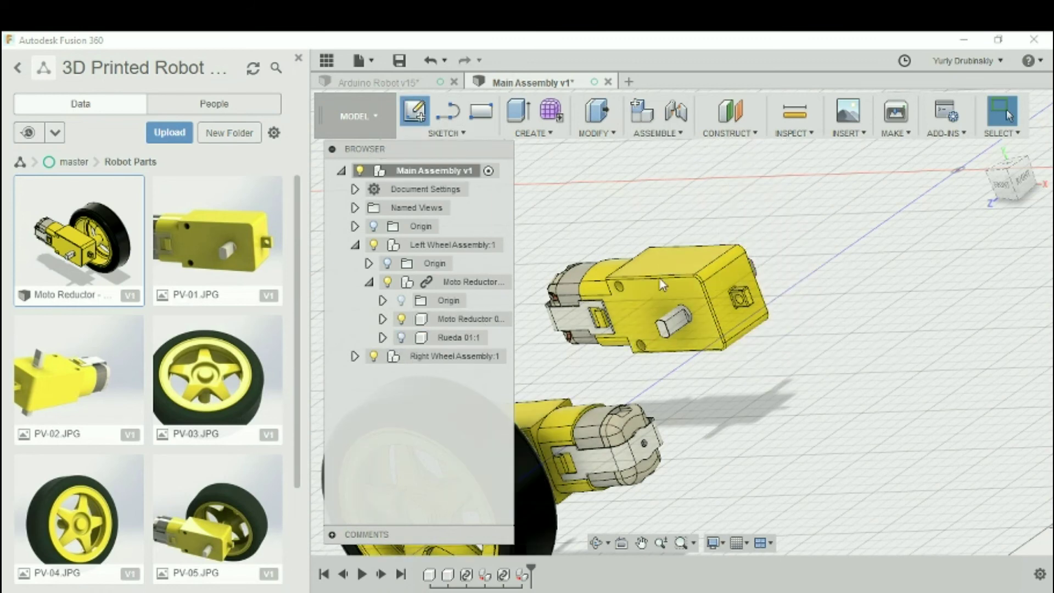
- Start a sketch on the outer side face of the left motor's gearbox and hide Right Wheel Assembly
{"action": "left_click", "coordinate": [660, 302]}
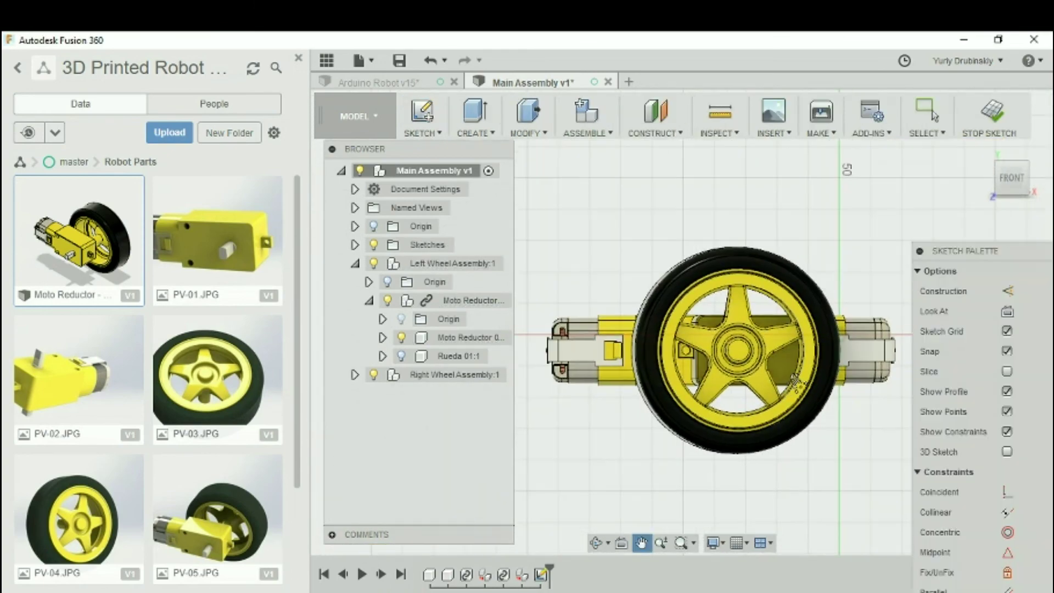
{"action": "left_click", "coordinate": [376, 377]}
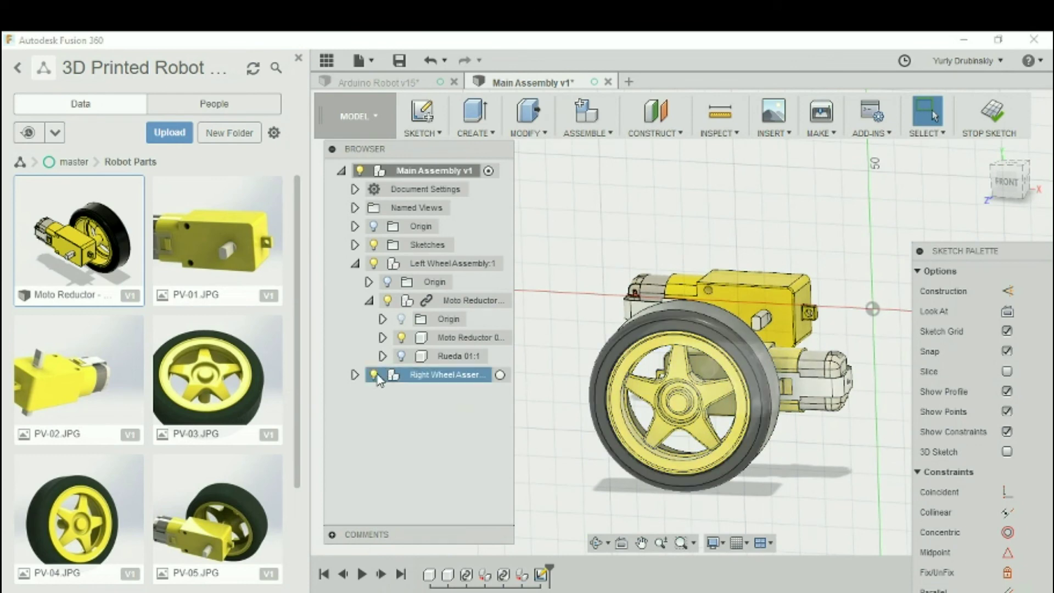
{"action": "left_click", "coordinate": [373, 375]}
{"action": "mouse_move", "coordinate": [768, 330]}
{"action": "middle_mouse_down", "text": "shift"}
{"action": "mouse_move", "coordinate": [783, 338]}
{"action": "mouse_move", "coordinate": [730, 340]}
{"action": "middle_mouse_up", "text": "shift"}
{"action": "middle_click_drag", "start_coordinate": [642, 381], "coordinate": [672, 362], "text": "shift"}
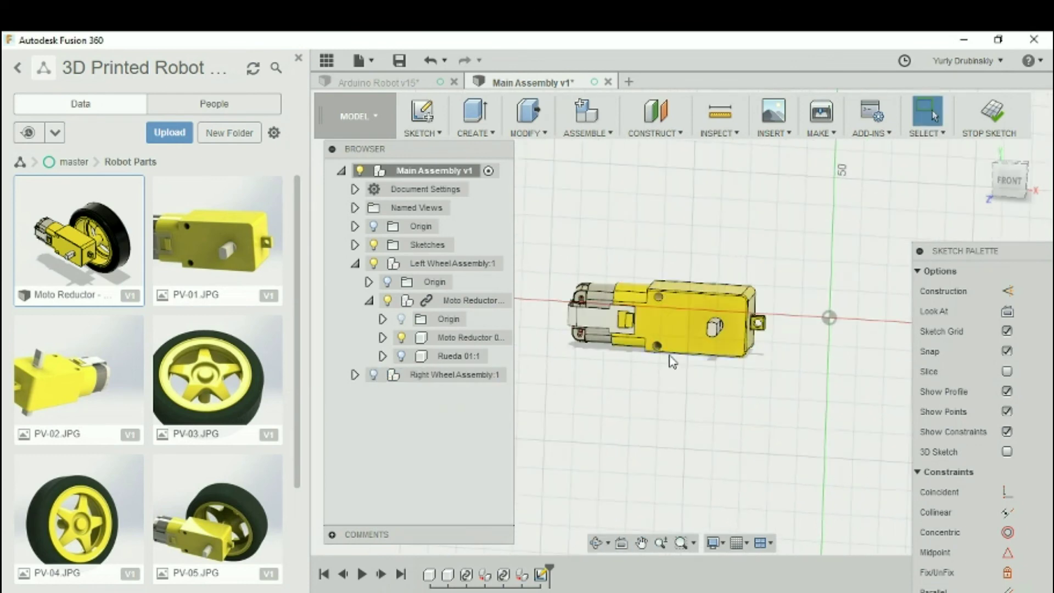
- Sketch a two-point rectangle over the gearbox, starting just above it and extending well below its lower edge
{"action": "key", "text": "r"}
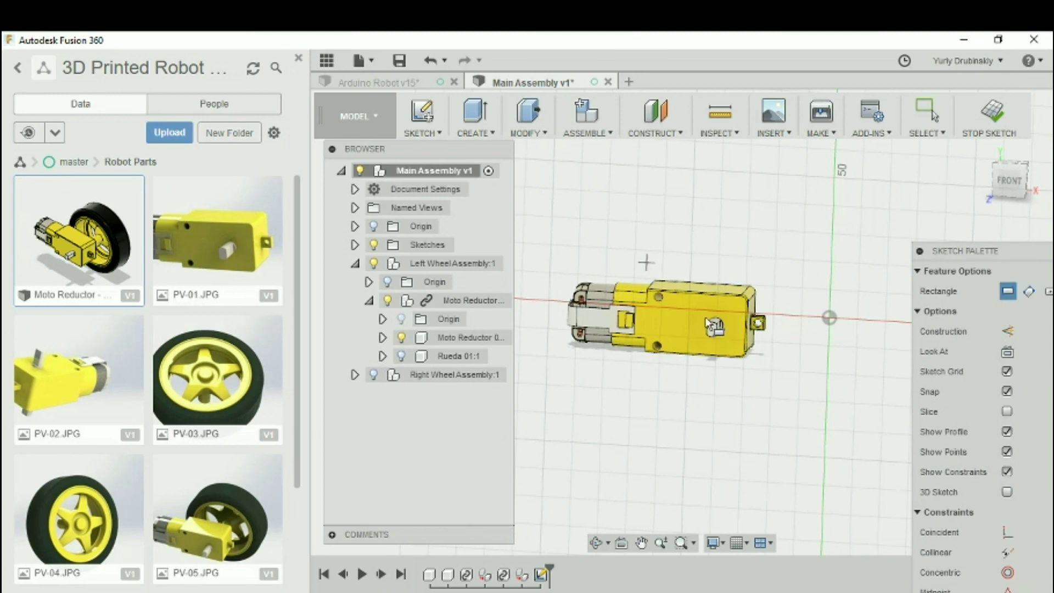
{"action": "left_click", "coordinate": [647, 264]}
{"action": "left_click", "coordinate": [768, 400]}
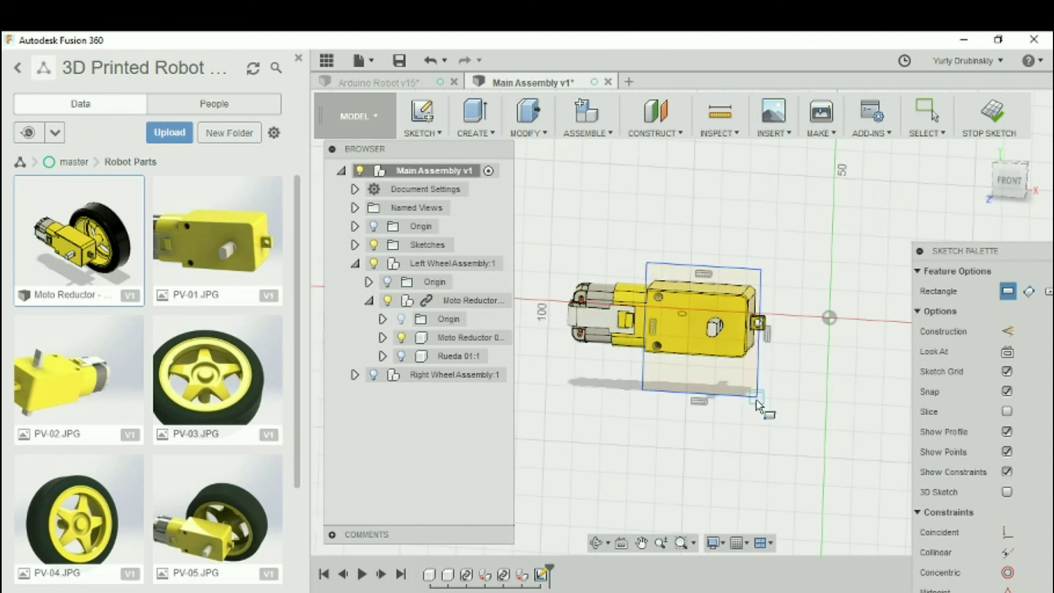
- Extrude the part of the rectangle outside the gearbox outline away from the motor face as a new body
{"action": "middle_click_drag", "start_coordinate": [741, 447], "coordinate": [742, 439], "text": "shift"}
{"action": "key", "text": "e"}
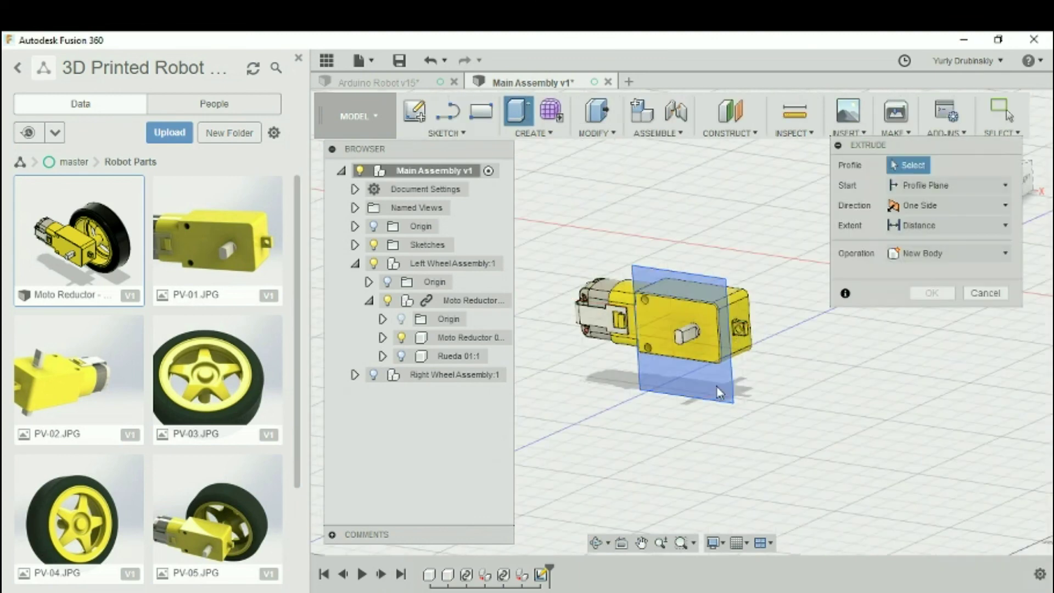
{"action": "left_click", "coordinate": [679, 357]}
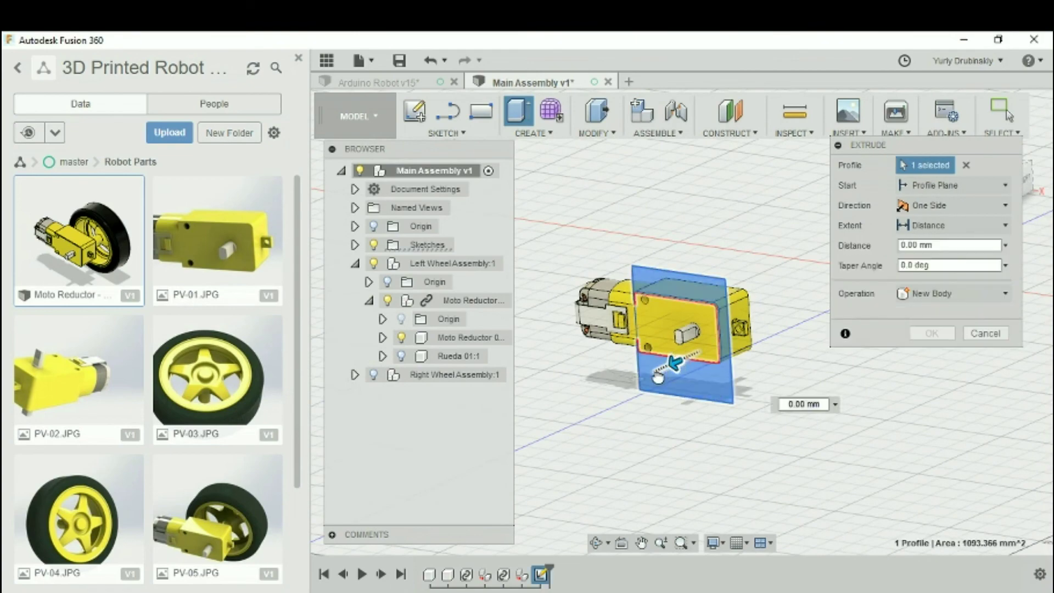
{"action": "left_click_drag", "start_coordinate": [657, 377], "coordinate": [647, 386]}
{"action": "left_click", "coordinate": [931, 333]}
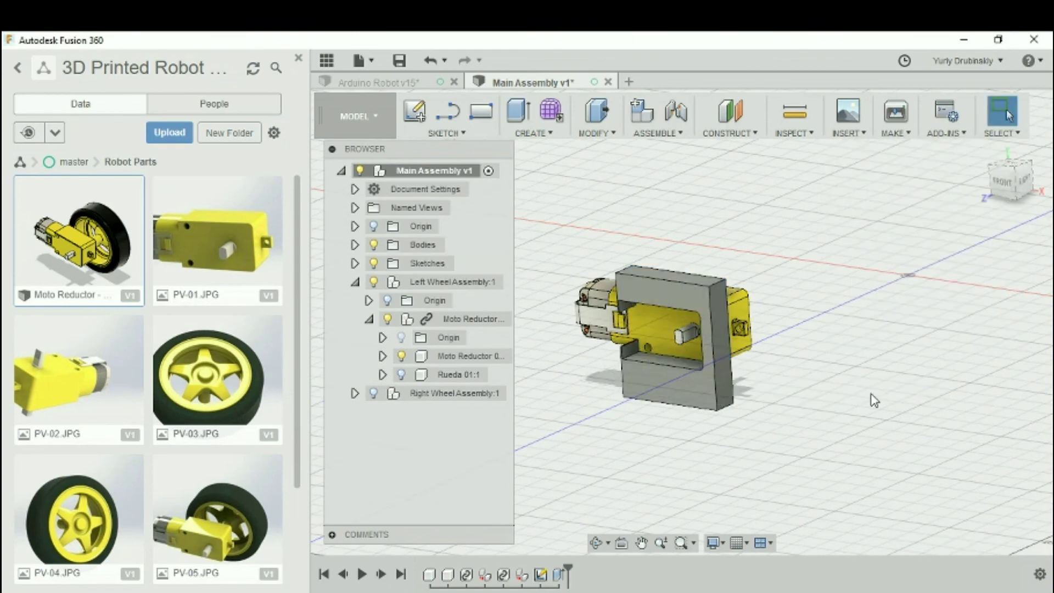
{"action": "middle_click_drag", "start_coordinate": [873, 400], "coordinate": [908, 351], "text": "shift"}
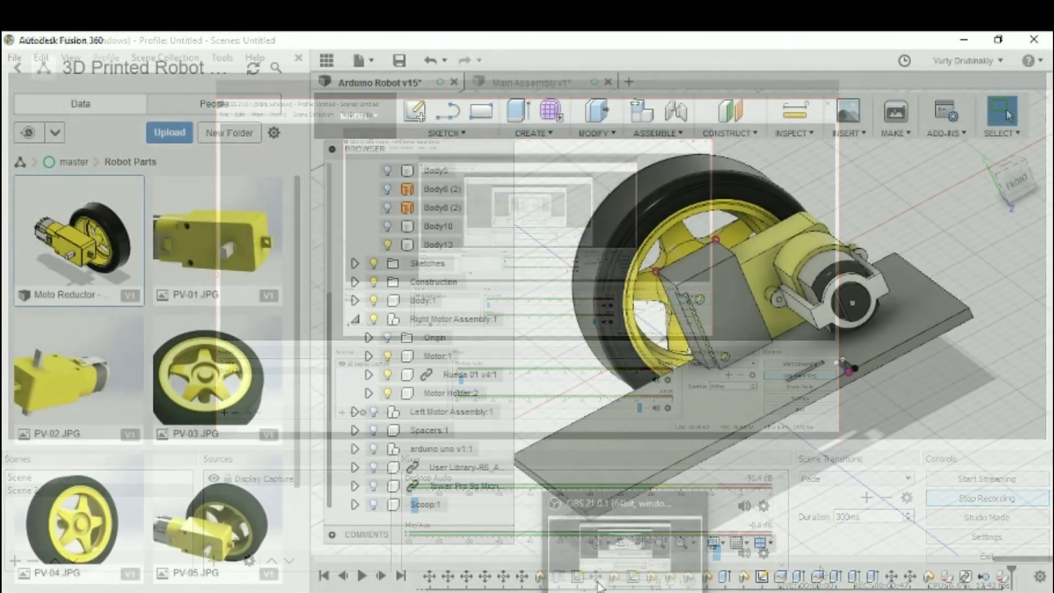